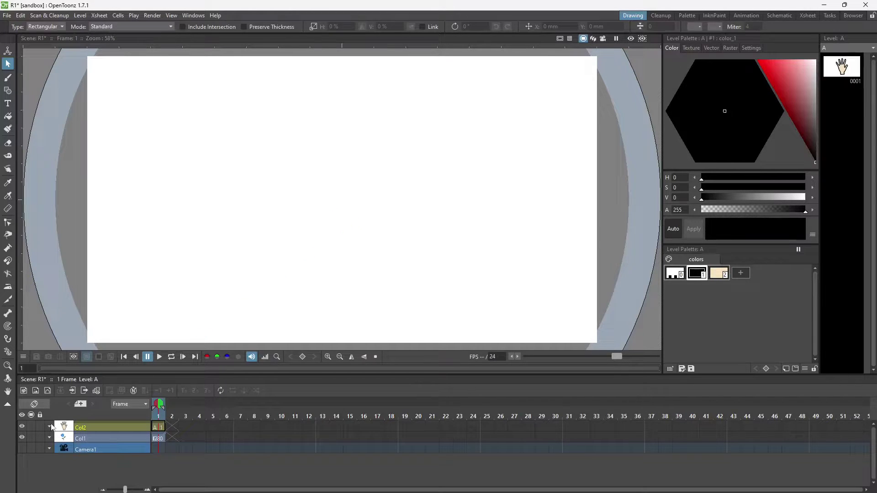
- Turn on Col2's camstand visibility so the hand drawing shows in the viewer
{"action": "left_click", "coordinate": [31, 426]}
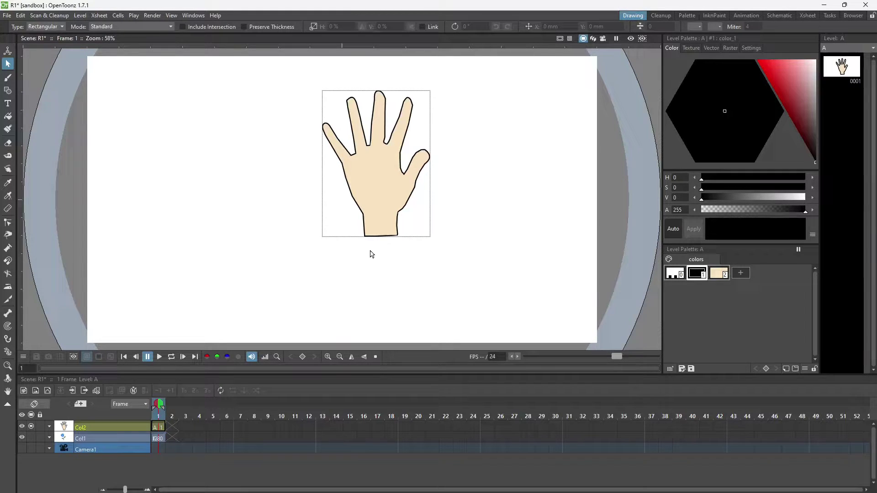
- Create a mesh of the hand with the Plastic Tool, deleting the old A_mesh level entirely
{"action": "left_click", "coordinate": [7, 352]}
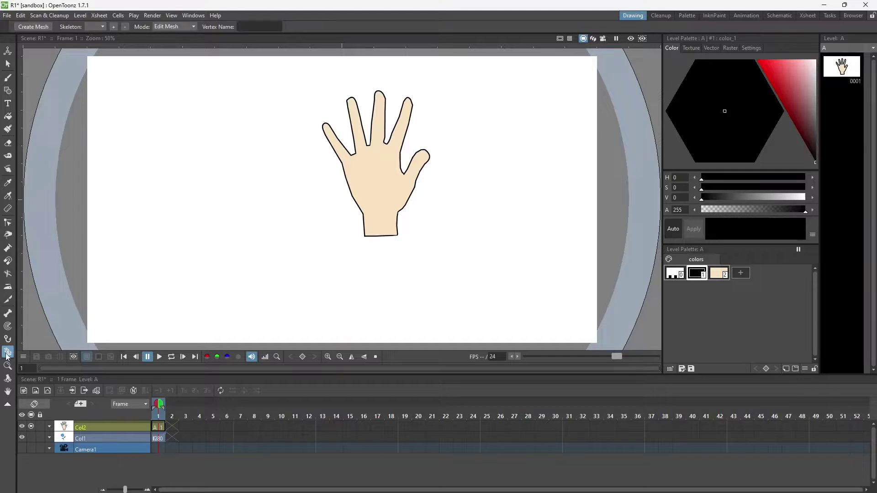
{"action": "left_click", "coordinate": [40, 27]}
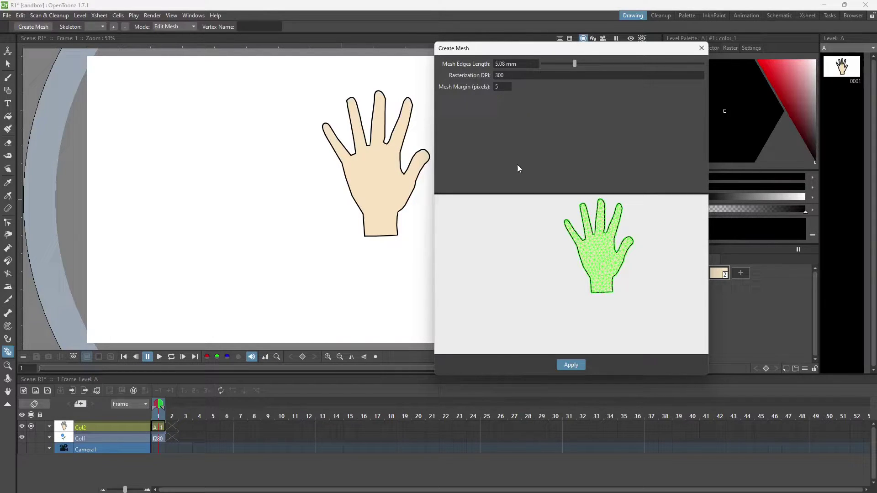
{"action": "left_click", "coordinate": [569, 365]}
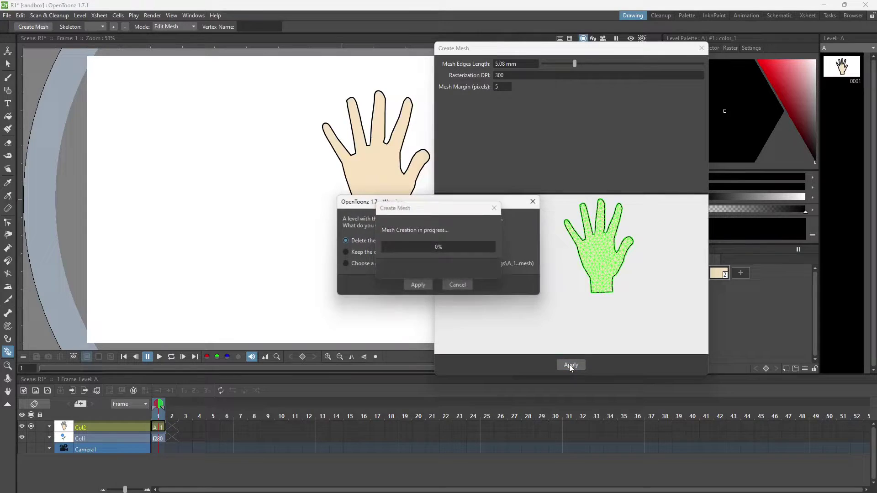
{"action": "left_click_drag", "start_coordinate": [451, 207], "coordinate": [572, 100]}
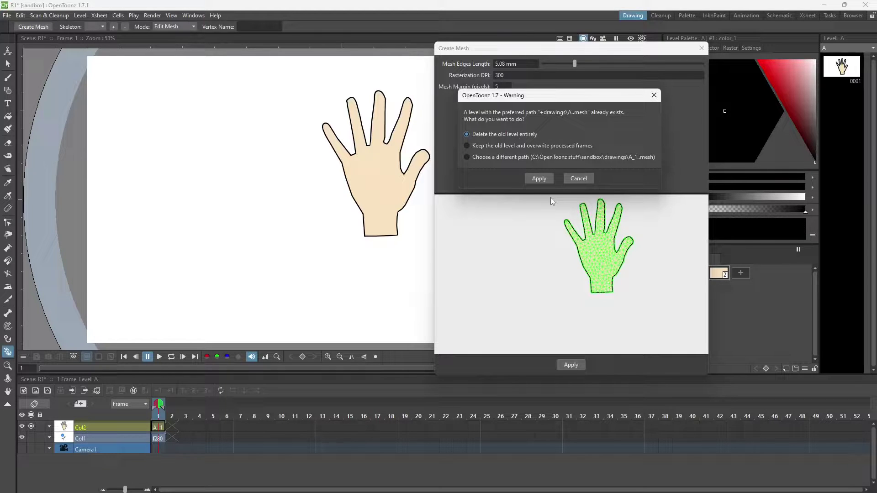
{"action": "left_click", "coordinate": [540, 179]}
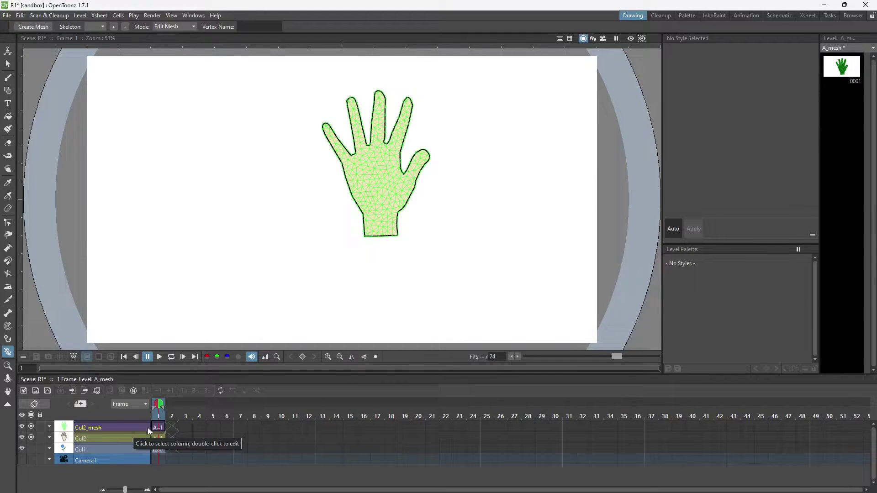
- Check the Col2 and Col2_mesh visibility toggles, then select the Col2_mesh cell at frame 1
{"action": "left_click", "coordinate": [30, 437]}
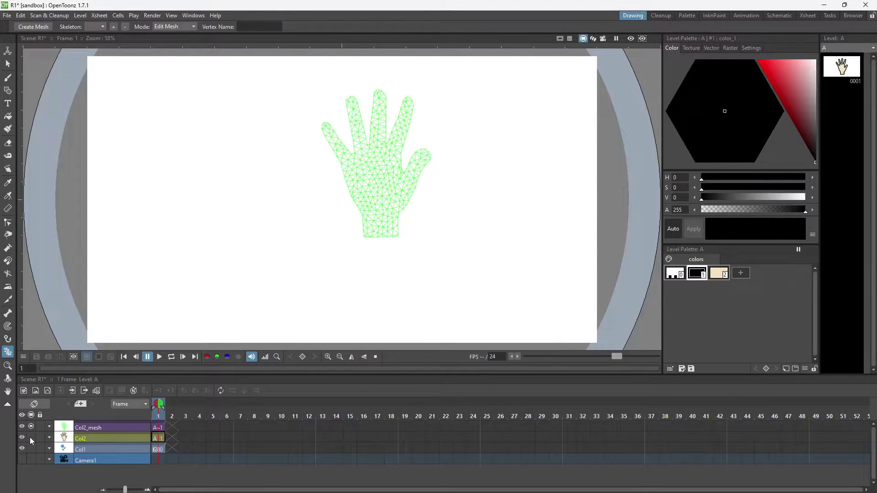
{"action": "left_click", "coordinate": [30, 437]}
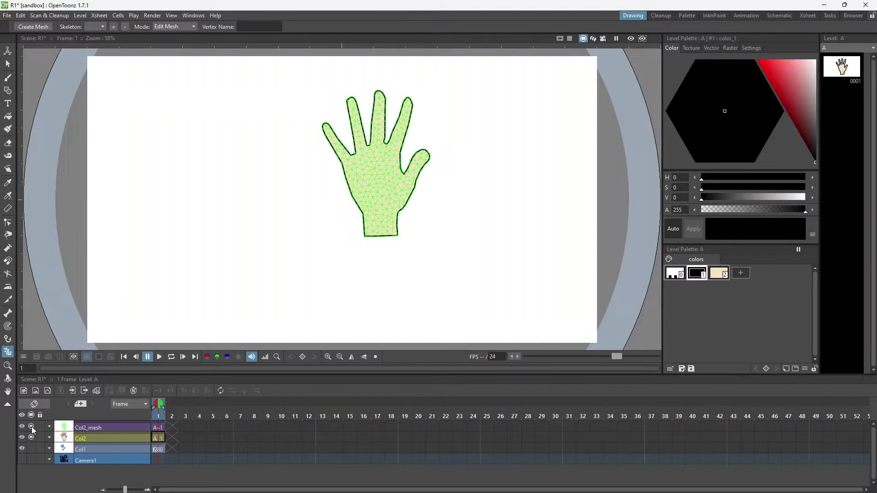
{"action": "left_click", "coordinate": [31, 426]}
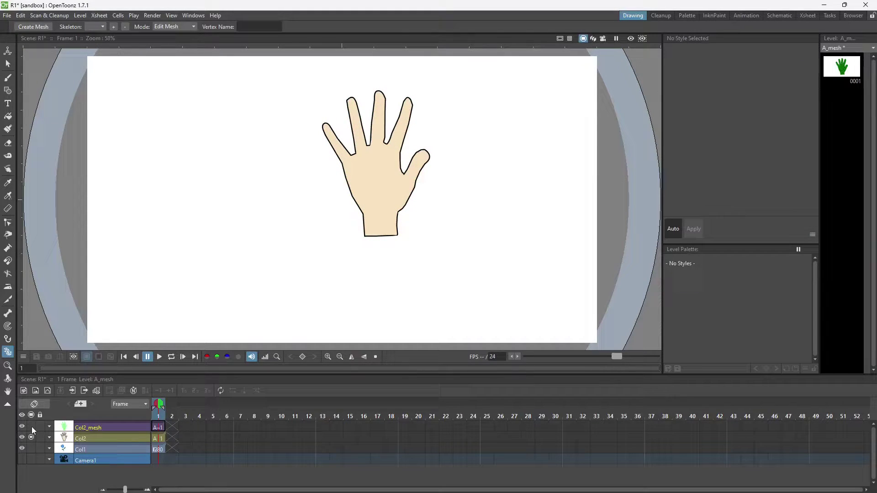
{"action": "left_click", "coordinate": [31, 427]}
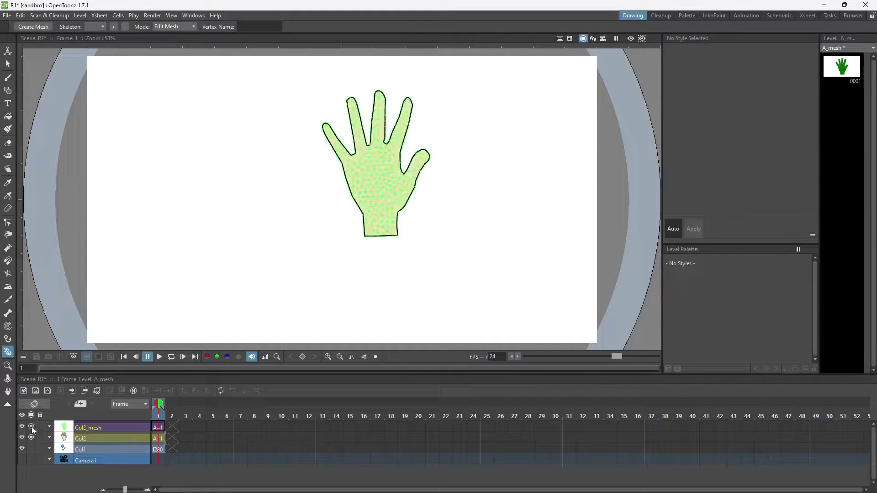
{"action": "left_click", "coordinate": [161, 428]}
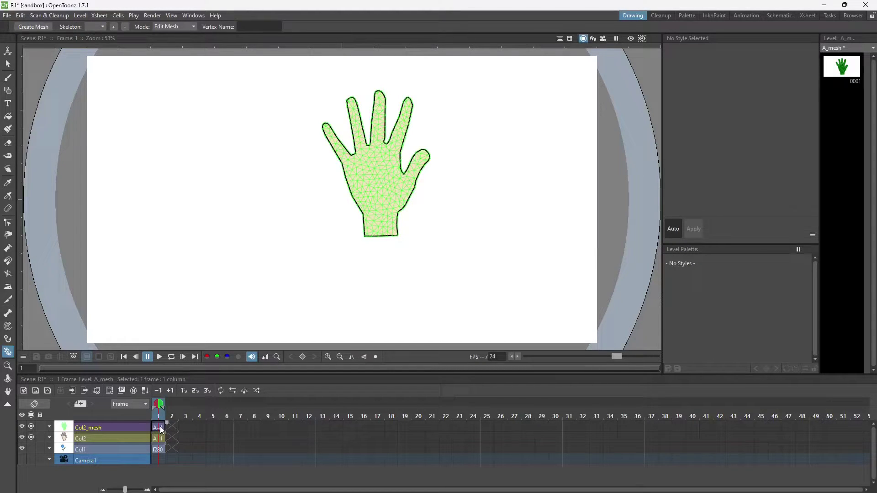
{"action": "left_click", "coordinate": [188, 27]}
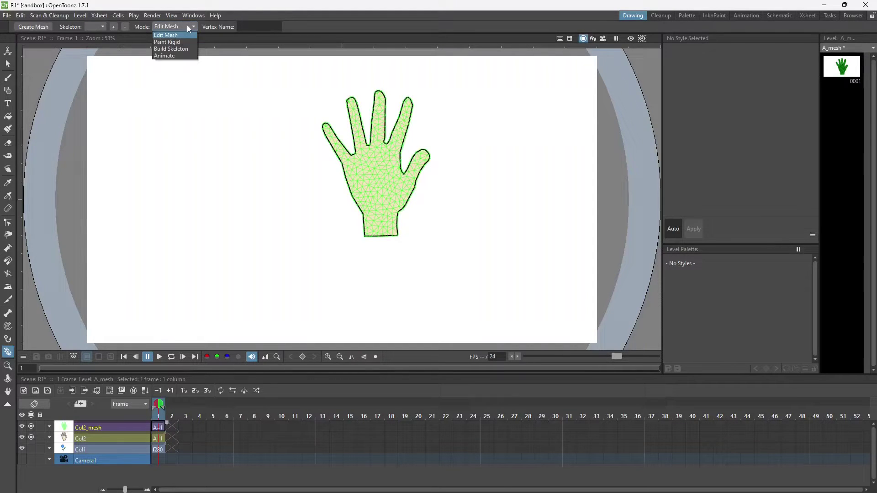
- In Build Skeleton mode, place the root, wrist vertex and two thumb joints
{"action": "left_click", "coordinate": [181, 49]}
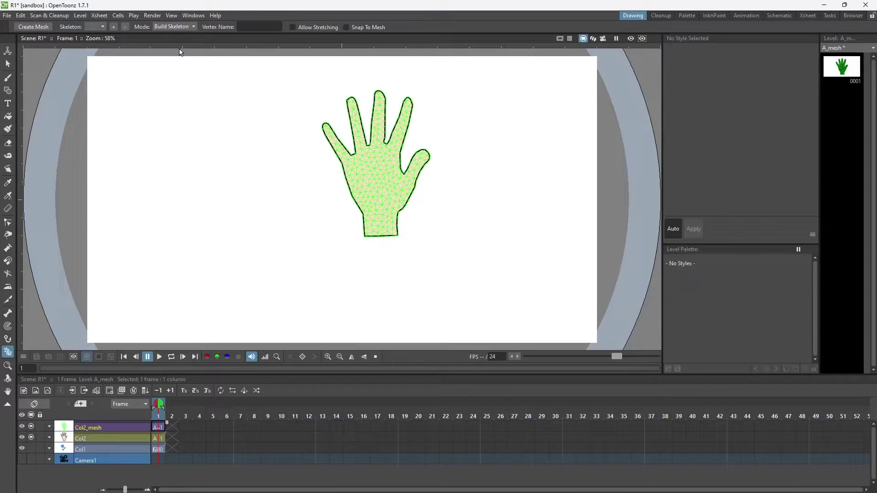
{"action": "left_click", "coordinate": [381, 234]}
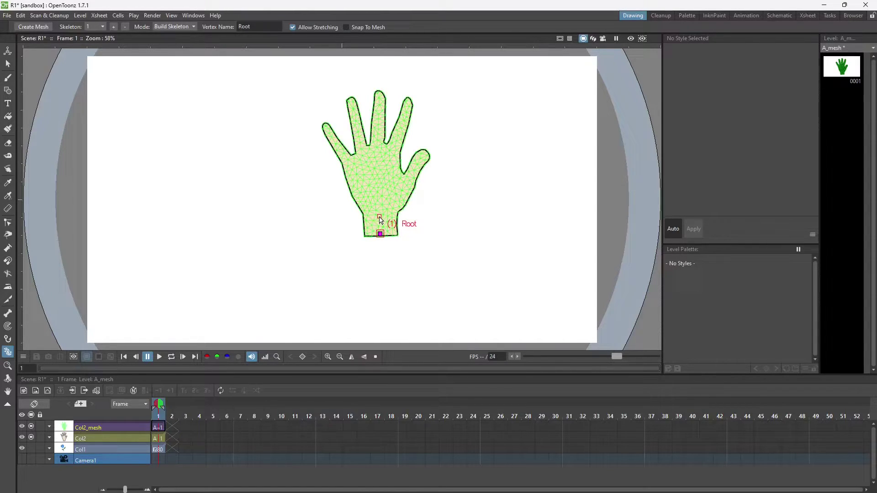
{"action": "left_click", "coordinate": [379, 216]}
{"action": "left_click", "coordinate": [399, 192]}
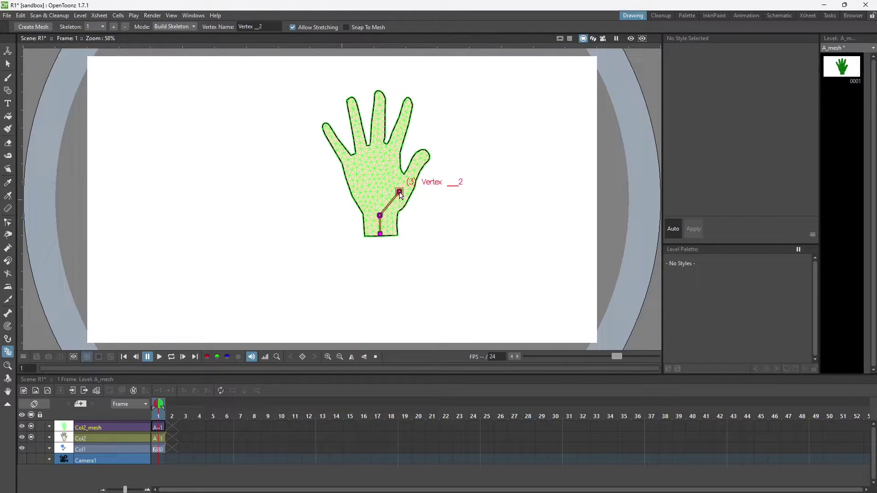
{"action": "left_click", "coordinate": [421, 161]}
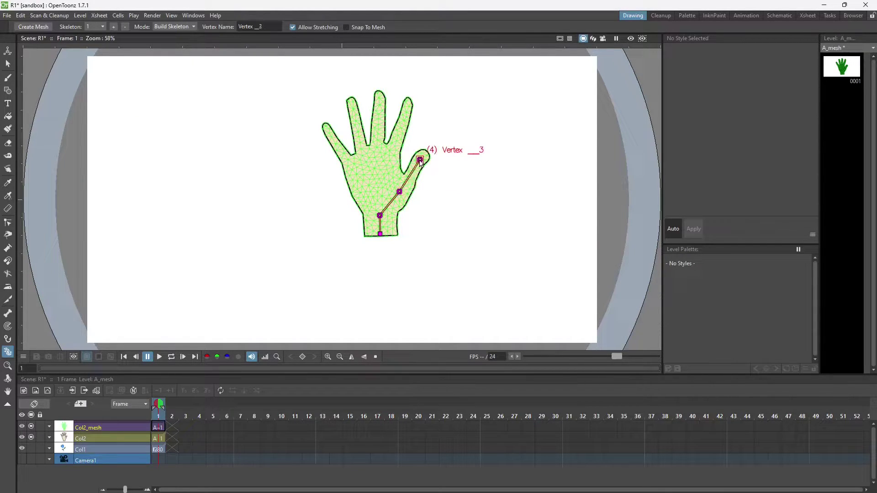
- Branch from the wrist to add bones for the ring and middle fingers
{"action": "left_click", "coordinate": [380, 215]}
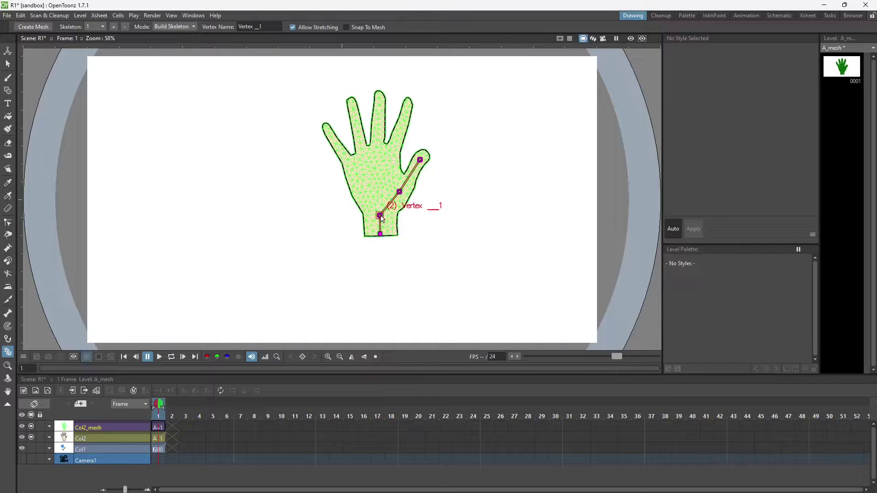
{"action": "left_click", "coordinate": [387, 170]}
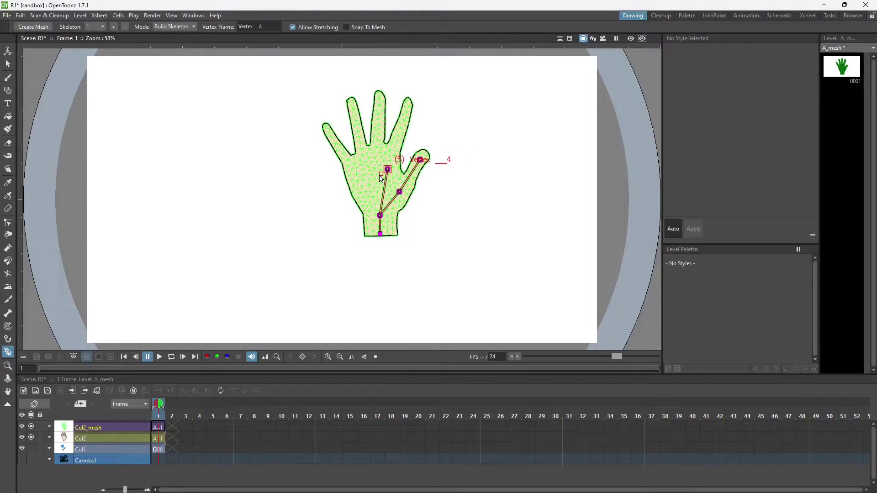
{"action": "left_click", "coordinate": [404, 116]}
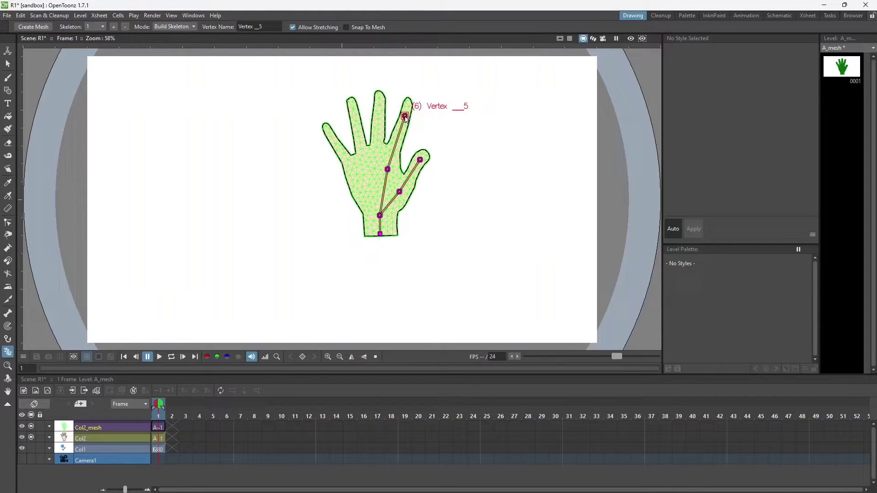
{"action": "left_click", "coordinate": [379, 215]}
{"action": "left_click", "coordinate": [375, 161]}
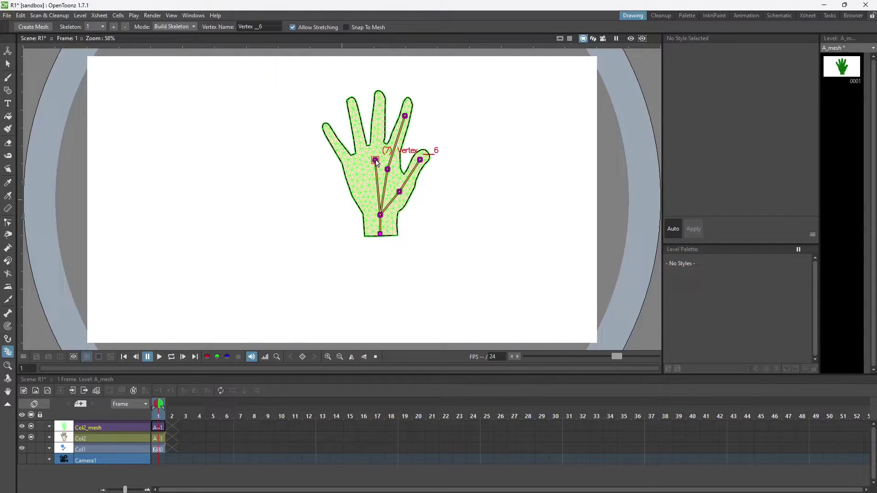
{"action": "left_click", "coordinate": [379, 106]}
- Branch from the wrist to add bones for the index and little fingers
{"action": "left_click", "coordinate": [380, 215]}
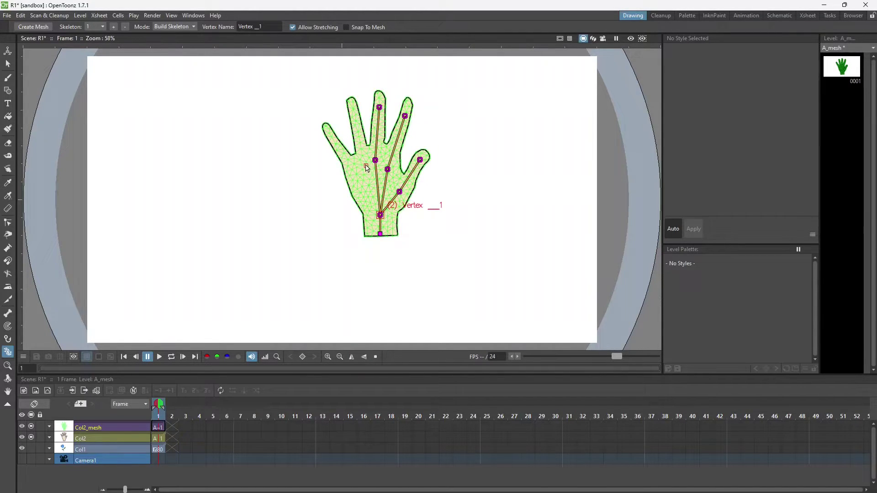
{"action": "left_click", "coordinate": [364, 160]}
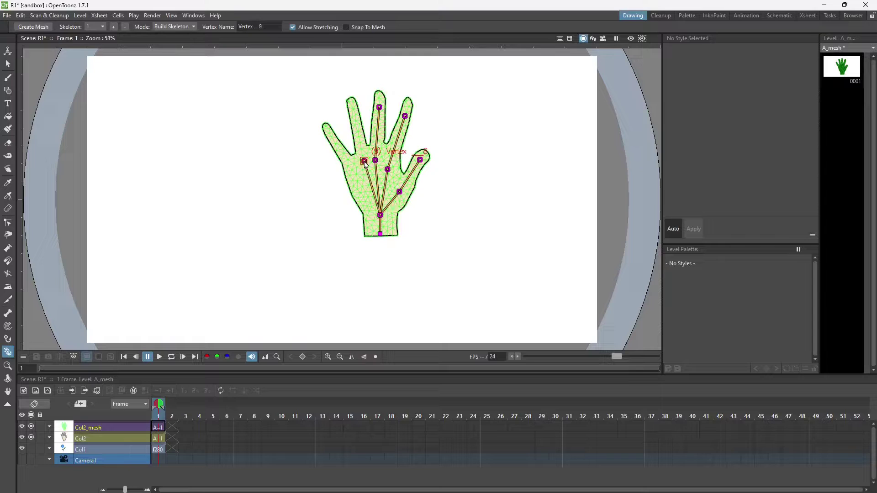
{"action": "left_click", "coordinate": [354, 112]}
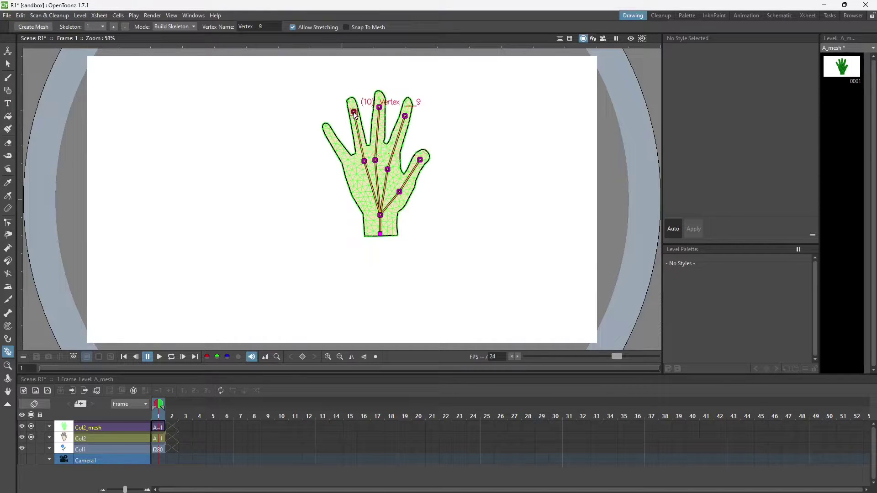
{"action": "left_click", "coordinate": [380, 217]}
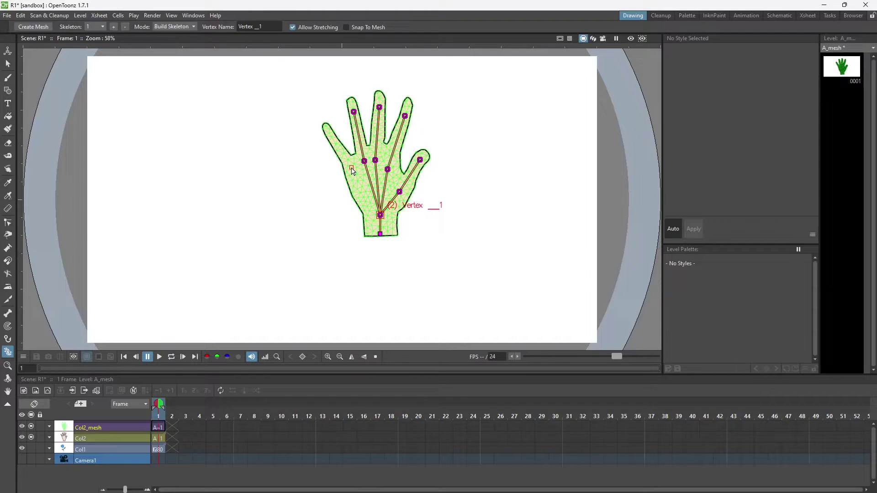
{"action": "left_click", "coordinate": [352, 168]}
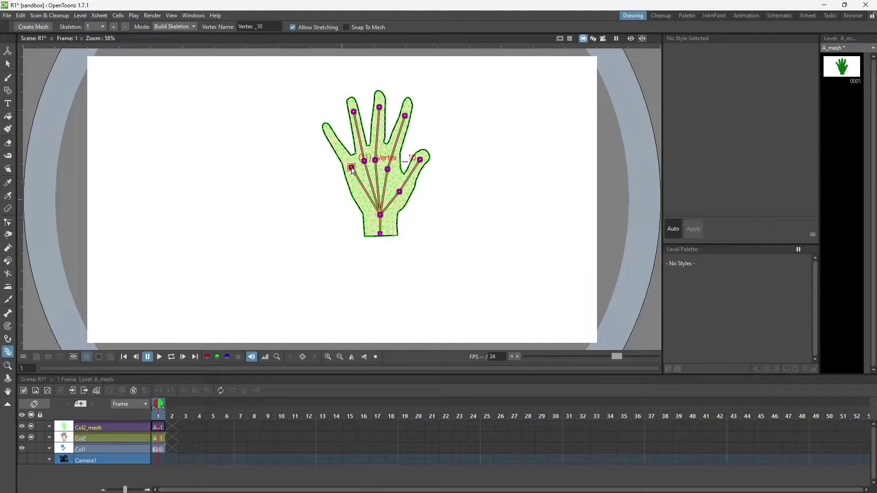
{"action": "left_click", "coordinate": [330, 135]}
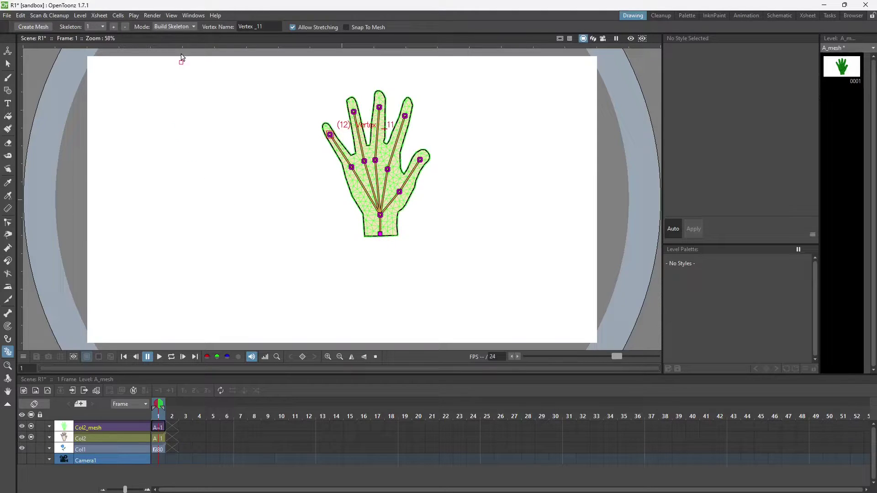
{"action": "left_click", "coordinate": [180, 28]}
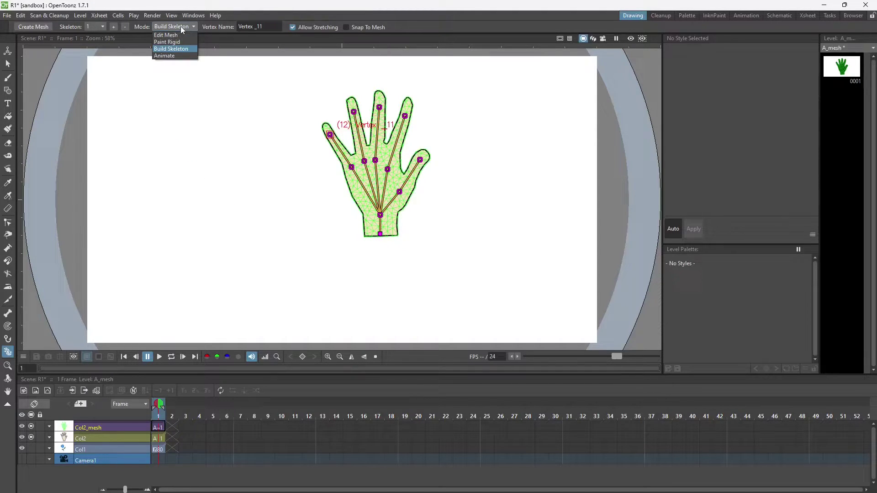
- Switch to Animate mode and extend the Col2_mesh and Col2 cells to about frame 28
{"action": "left_click", "coordinate": [177, 58]}
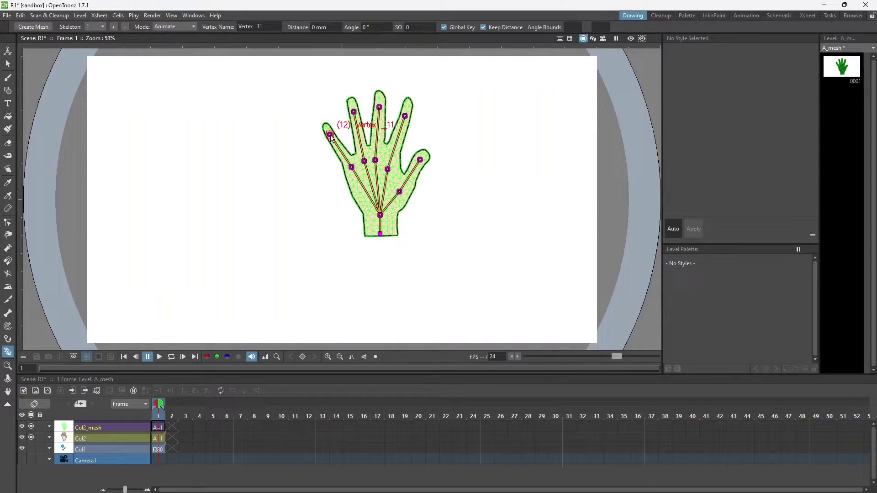
{"action": "mouse_move", "coordinate": [330, 135]}
{"action": "left_mouse_down"}
{"action": "mouse_move", "coordinate": [322, 150]}
{"action": "mouse_move", "coordinate": [333, 136]}
{"action": "left_mouse_up"}
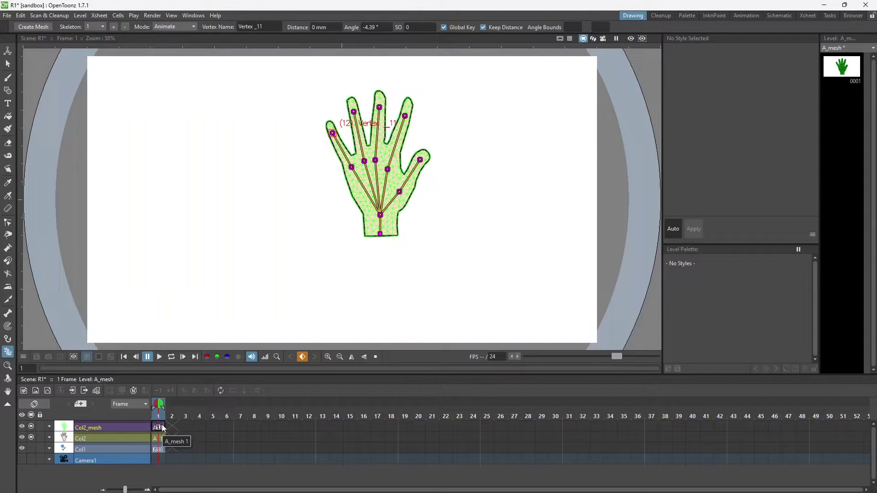
{"action": "left_click", "coordinate": [163, 427]}
{"action": "left_click_drag", "start_coordinate": [198, 424], "coordinate": [535, 425]}
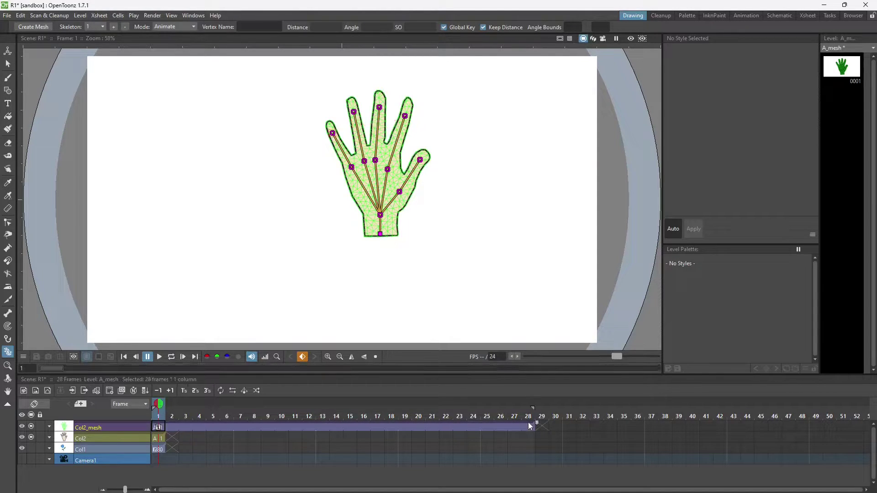
{"action": "left_click", "coordinate": [160, 439]}
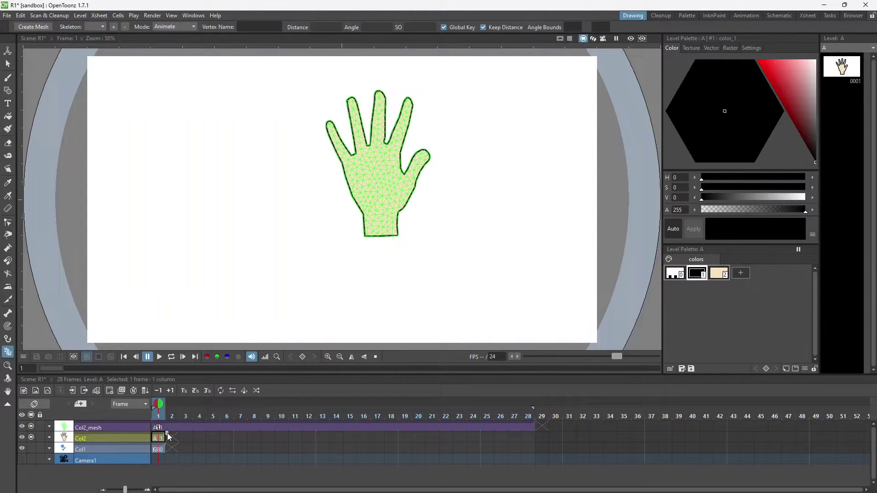
{"action": "left_click_drag", "start_coordinate": [167, 433], "coordinate": [480, 421]}
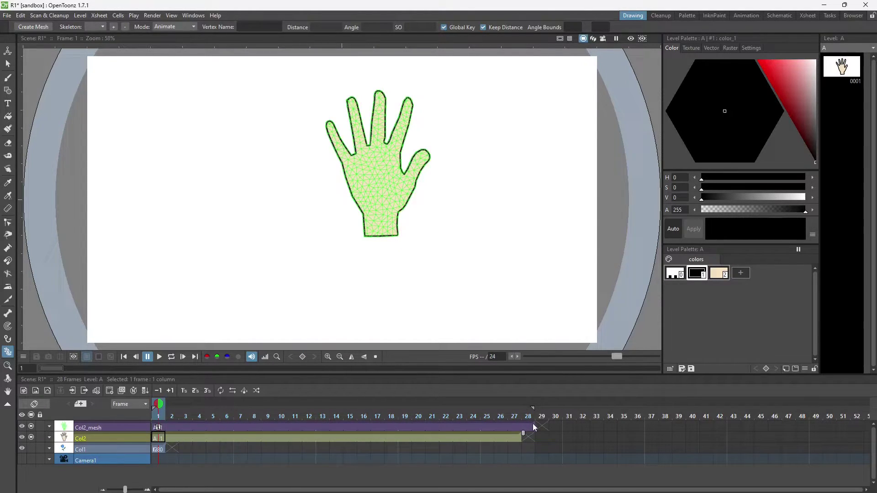
{"action": "left_click_drag", "start_coordinate": [536, 429], "coordinate": [524, 431]}
{"action": "left_click", "coordinate": [158, 431]}
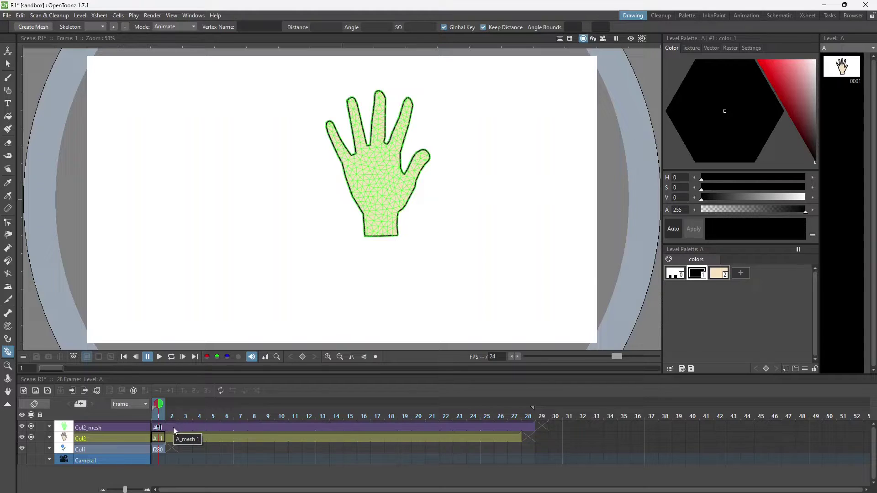
- Key finger poses at frame 5 (thumb and ring finger) and frame 10 (little finger)
{"action": "left_click", "coordinate": [213, 426]}
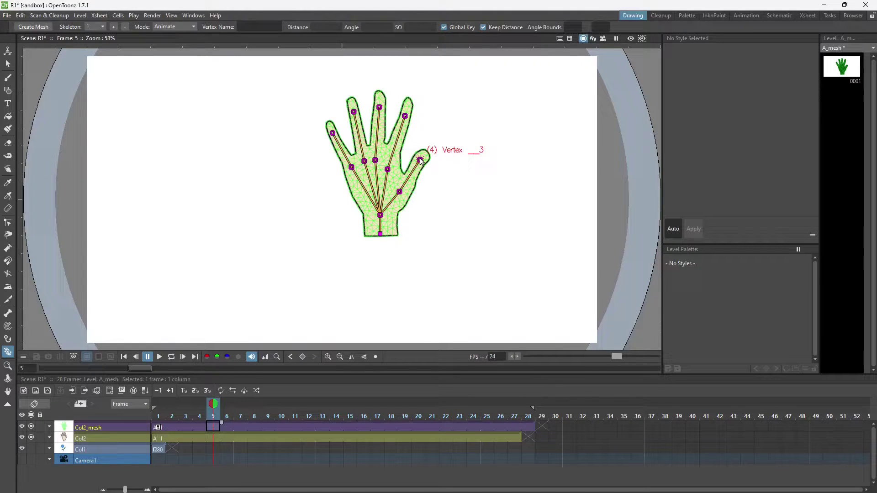
{"action": "left_click_drag", "start_coordinate": [420, 160], "coordinate": [429, 175]}
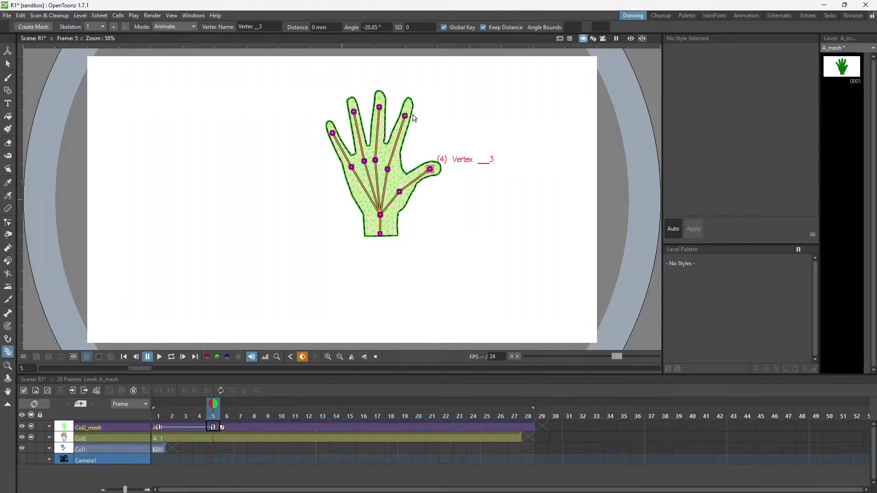
{"action": "left_click_drag", "start_coordinate": [405, 119], "coordinate": [361, 113]}
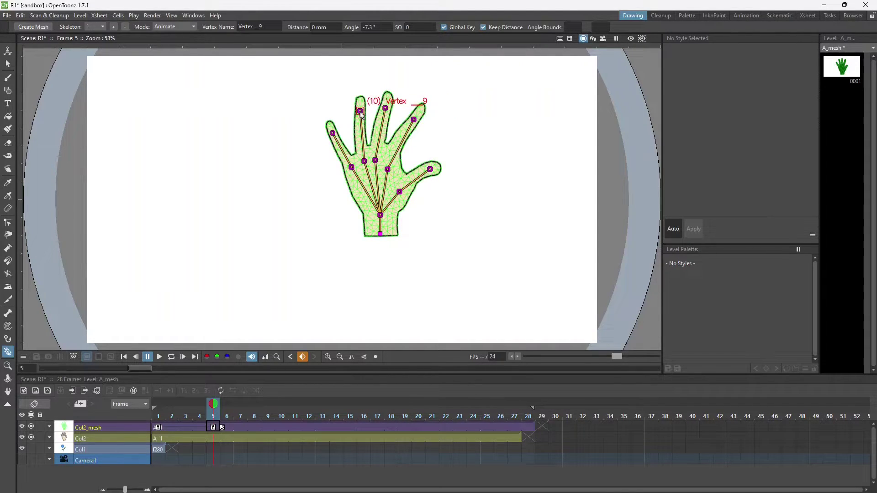
{"action": "left_click", "coordinate": [281, 426]}
{"action": "left_click", "coordinate": [335, 132]}
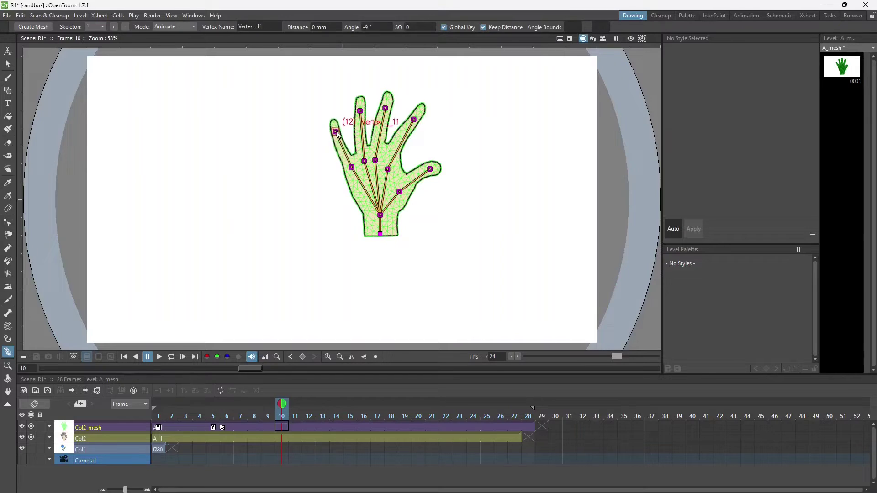
{"action": "left_click_drag", "start_coordinate": [336, 133], "coordinate": [340, 130]}
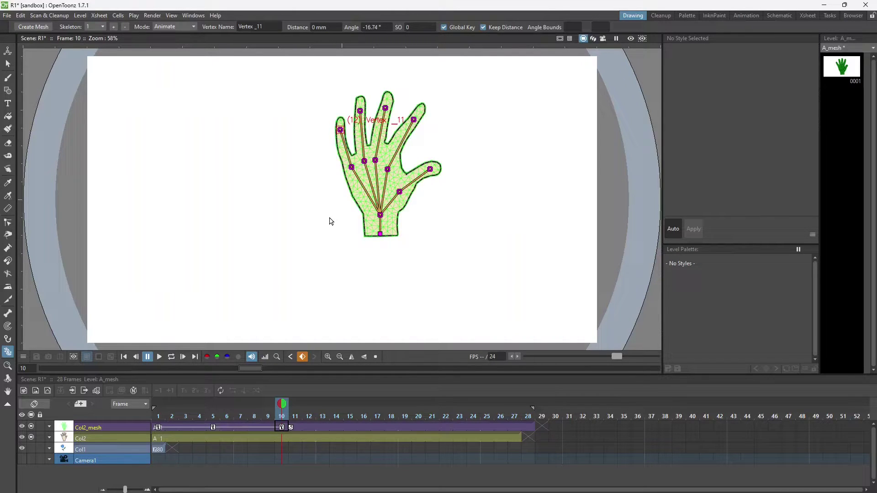
- At frame 16, bend the middle finger and rotate the thumb to -31.38°
{"action": "left_click", "coordinate": [366, 427]}
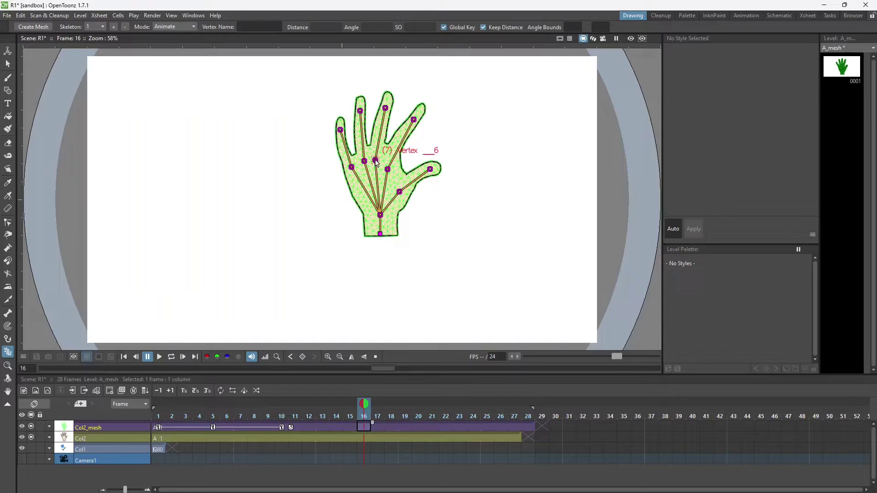
{"action": "left_click_drag", "start_coordinate": [376, 161], "coordinate": [356, 168]}
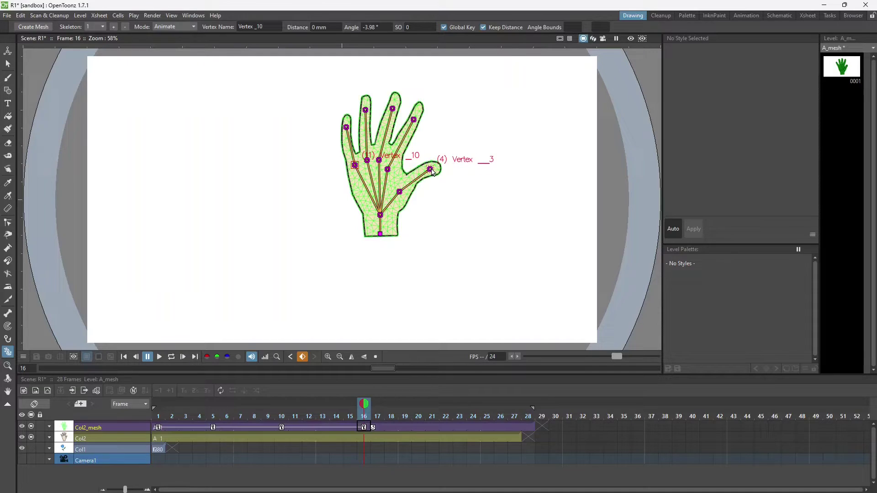
{"action": "left_click_drag", "start_coordinate": [432, 171], "coordinate": [431, 177]}
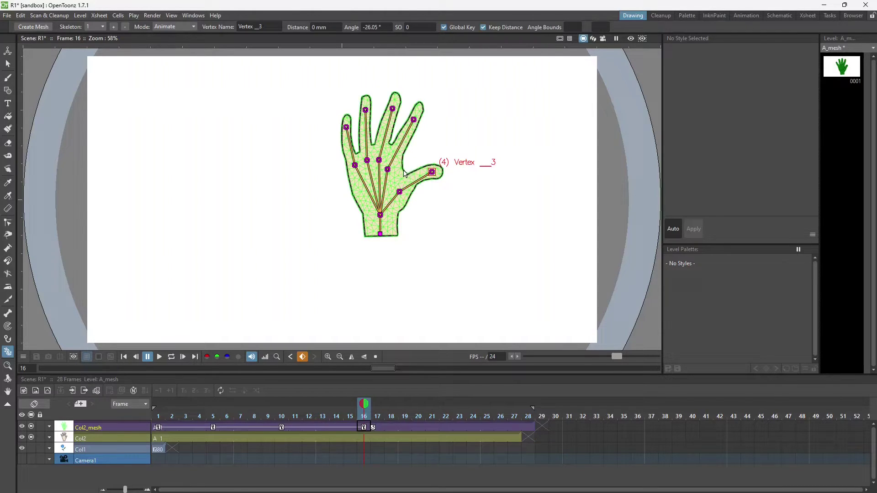
{"action": "mouse_move", "coordinate": [432, 176]}
{"action": "left_mouse_down"}
{"action": "mouse_move", "coordinate": [430, 168]}
{"action": "mouse_move", "coordinate": [433, 175]}
{"action": "left_mouse_up"}
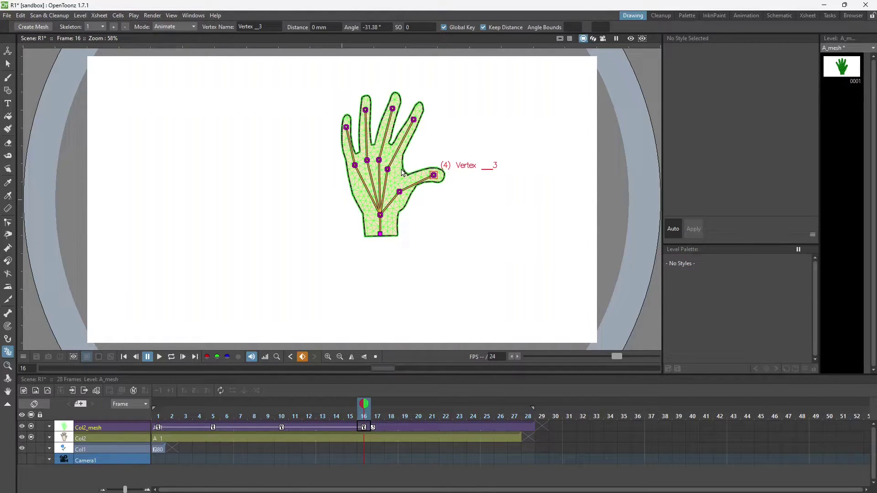
{"action": "left_click", "coordinate": [180, 26]}
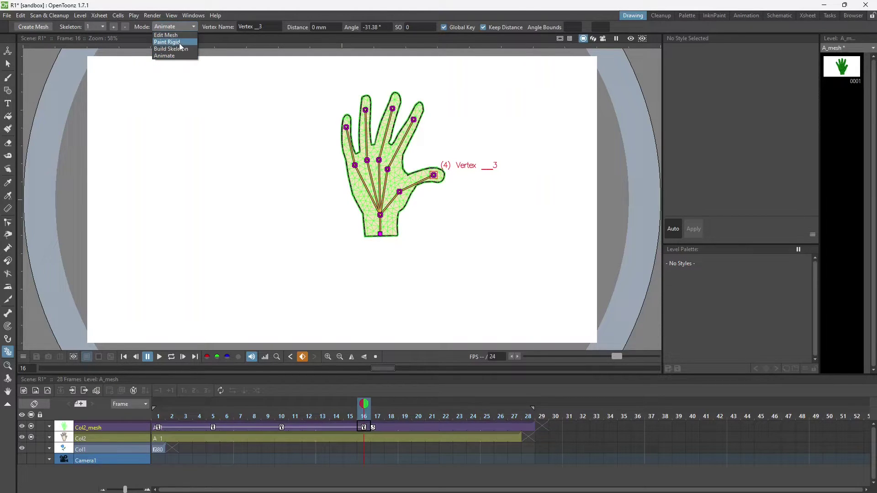
- Paint a rigid patch on the palm at the thumb's base, then return to Animate mode
{"action": "left_click", "coordinate": [178, 43]}
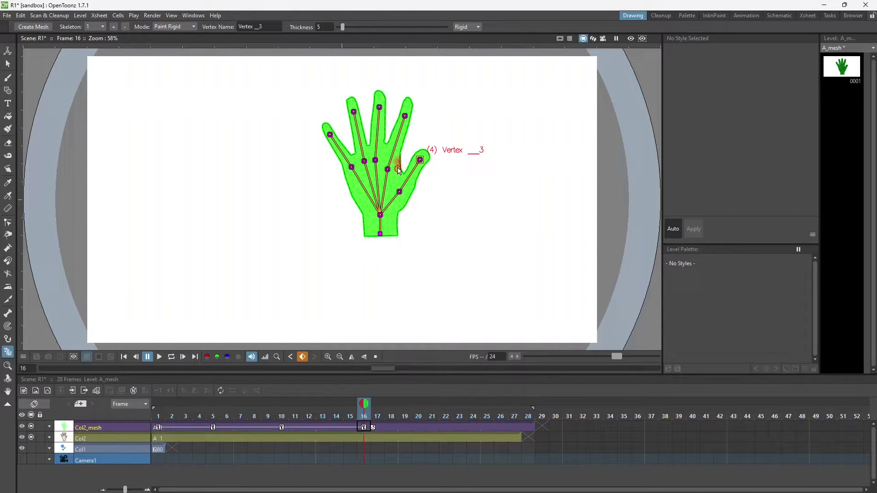
{"action": "left_click_drag", "start_coordinate": [398, 169], "coordinate": [396, 181]}
{"action": "mouse_move", "coordinate": [398, 170]}
{"action": "left_mouse_down"}
{"action": "mouse_move", "coordinate": [391, 179]}
{"action": "mouse_move", "coordinate": [401, 185]}
{"action": "left_mouse_up"}
{"action": "left_click", "coordinate": [174, 26]}
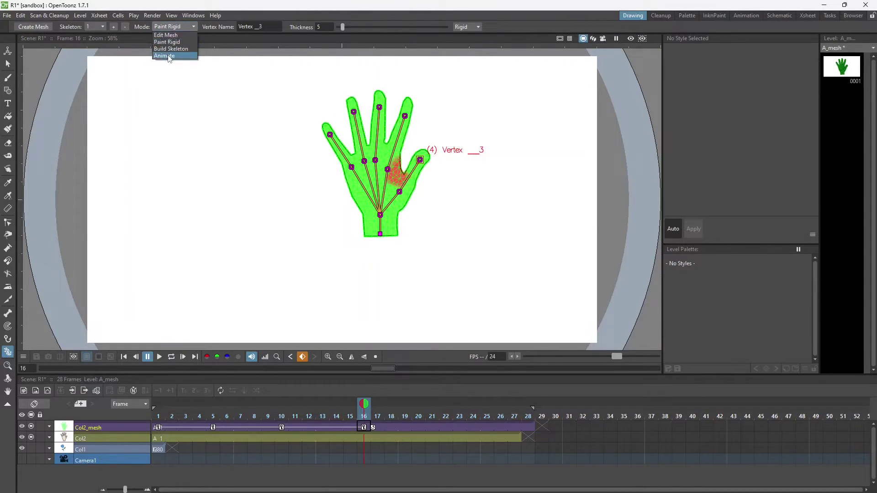
{"action": "left_click", "coordinate": [168, 56]}
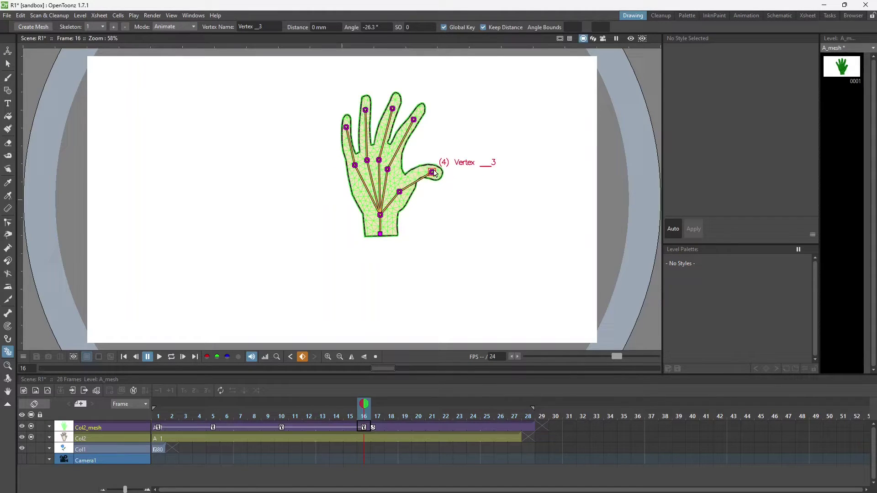
- Raise the thumb at frame 16, key a frame-22 pose of wrist and index finger, then loop playback
{"action": "left_click_drag", "start_coordinate": [434, 173], "coordinate": [432, 154]}
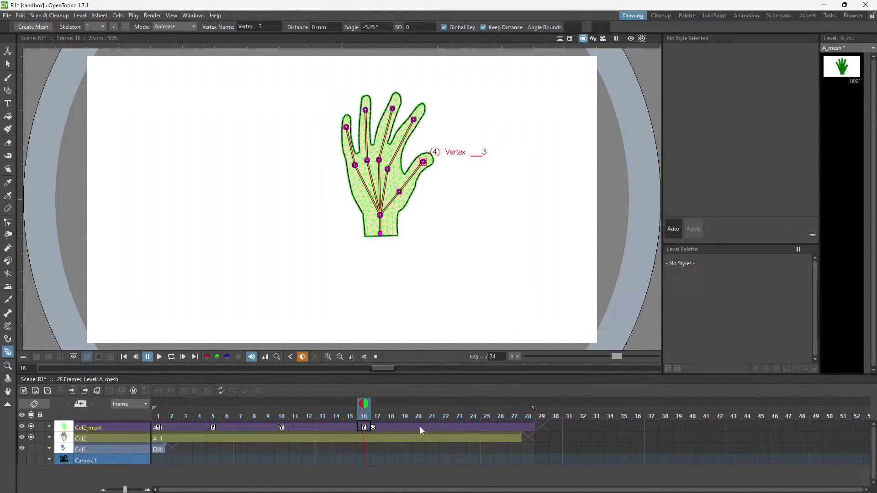
{"action": "left_click", "coordinate": [445, 427]}
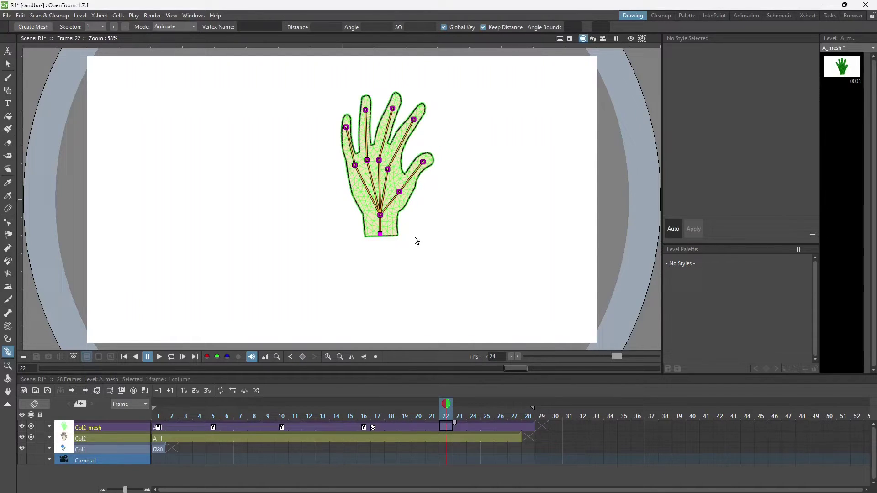
{"action": "left_click_drag", "start_coordinate": [381, 216], "coordinate": [381, 218]}
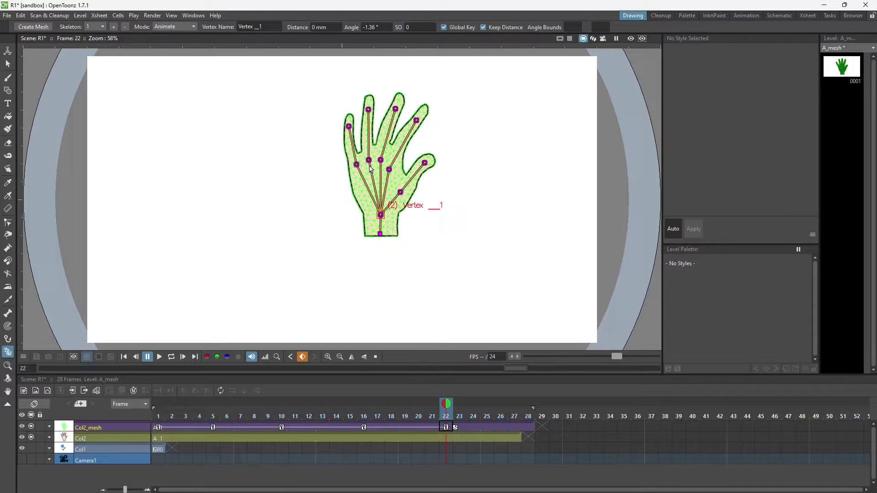
{"action": "left_click_drag", "start_coordinate": [369, 161], "coordinate": [388, 171]}
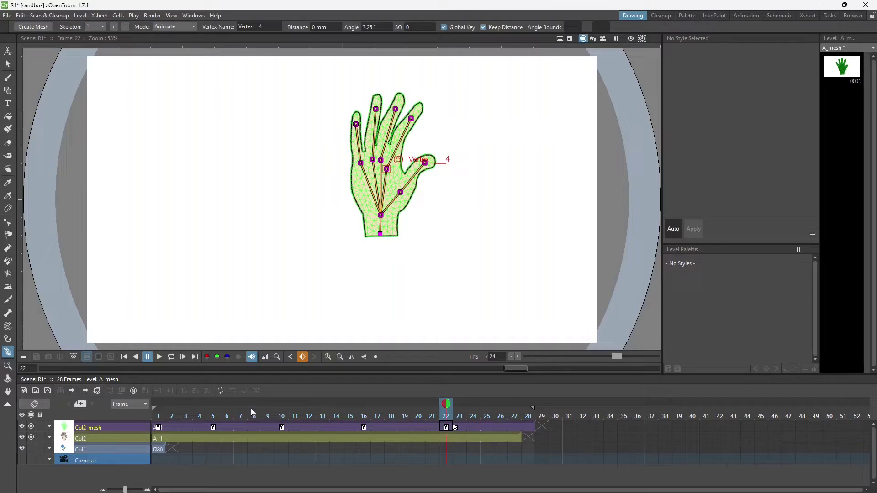
{"action": "left_click", "coordinate": [213, 403]}
{"action": "left_click", "coordinate": [170, 357]}
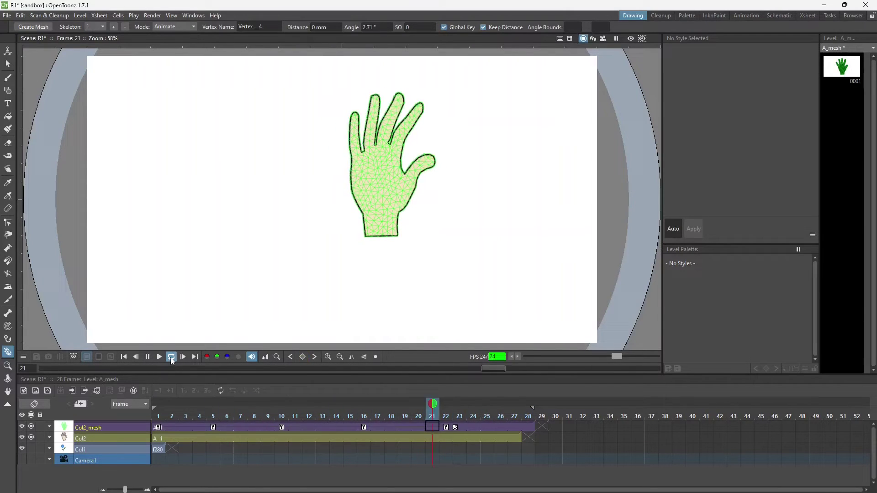
- Stop playback, set the frame rate to 12 fps, and replay the animation on loop
{"action": "left_click", "coordinate": [172, 357]}
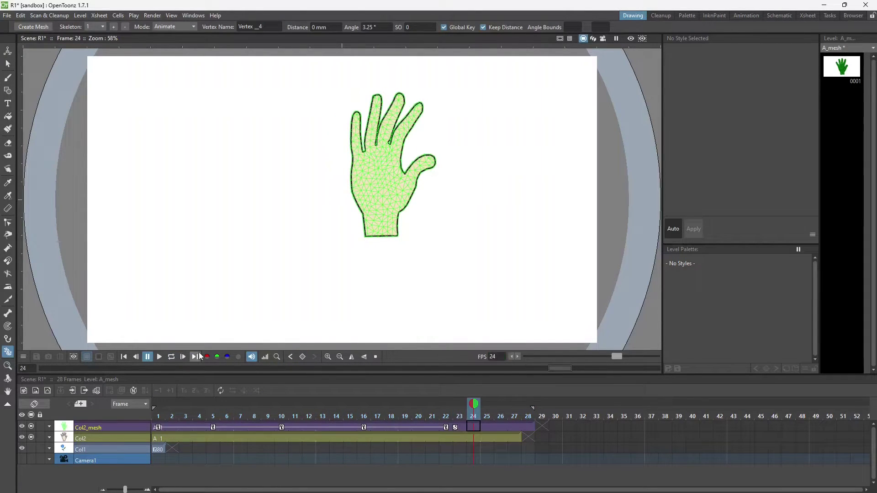
{"action": "left_click", "coordinate": [495, 357]}
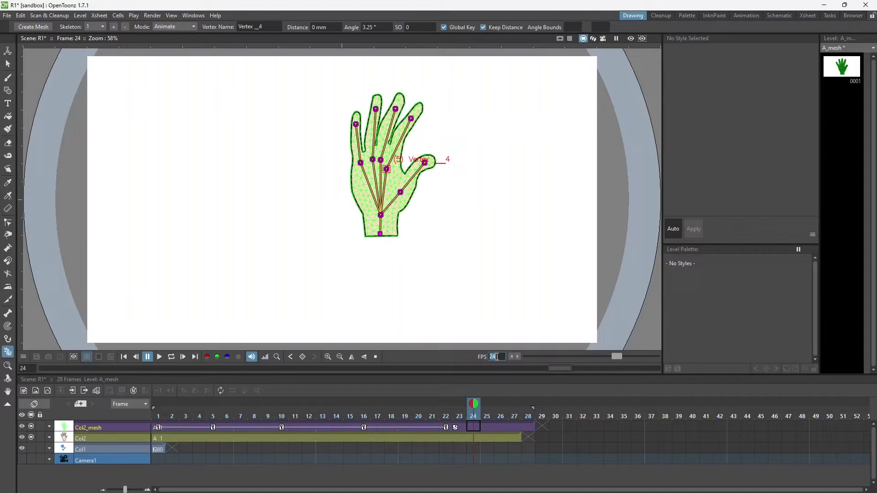
{"action": "type", "text": "12"}
{"action": "key", "text": "Return"}
{"action": "left_click", "coordinate": [172, 357]}
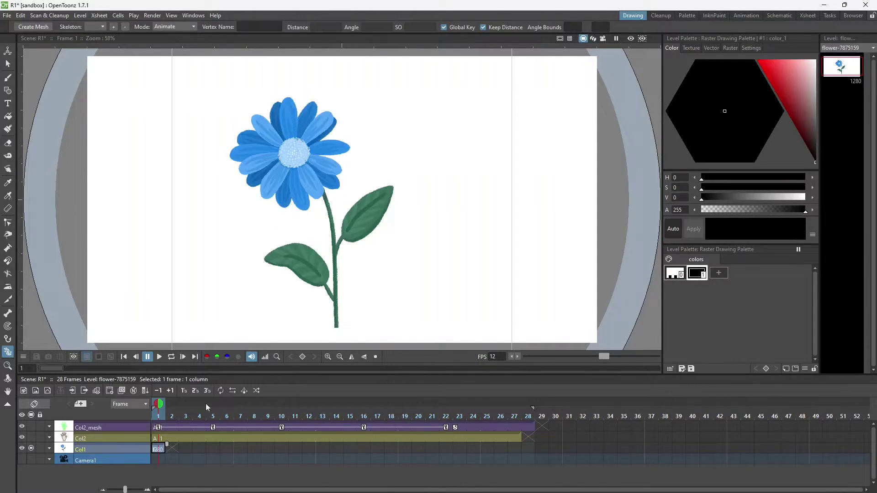
- Mesh the flower into level flower-7875159_mesh, replacing the old level, and select its first cell
{"action": "left_click", "coordinate": [40, 26]}
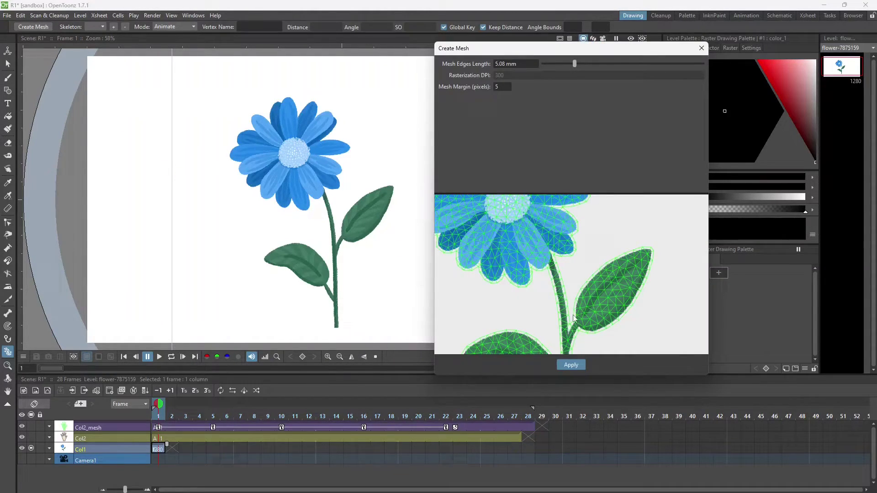
{"action": "scroll", "coordinate": [596, 253], "scroll_direction": "down", "scroll_amount": 6}
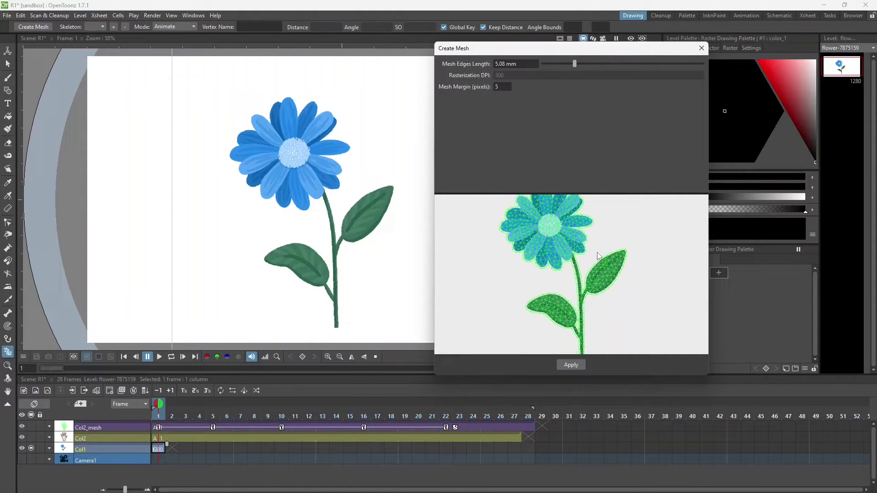
{"action": "scroll", "coordinate": [596, 252], "scroll_direction": "down", "scroll_amount": 1}
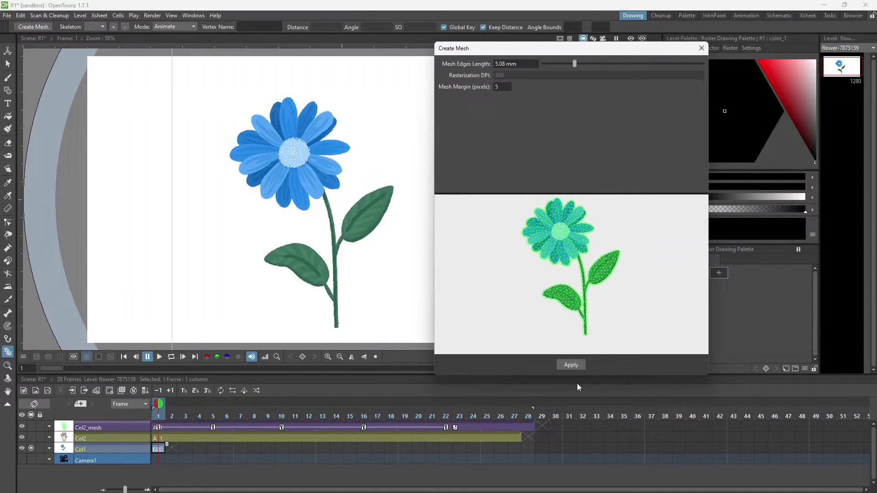
{"action": "left_click", "coordinate": [574, 364]}
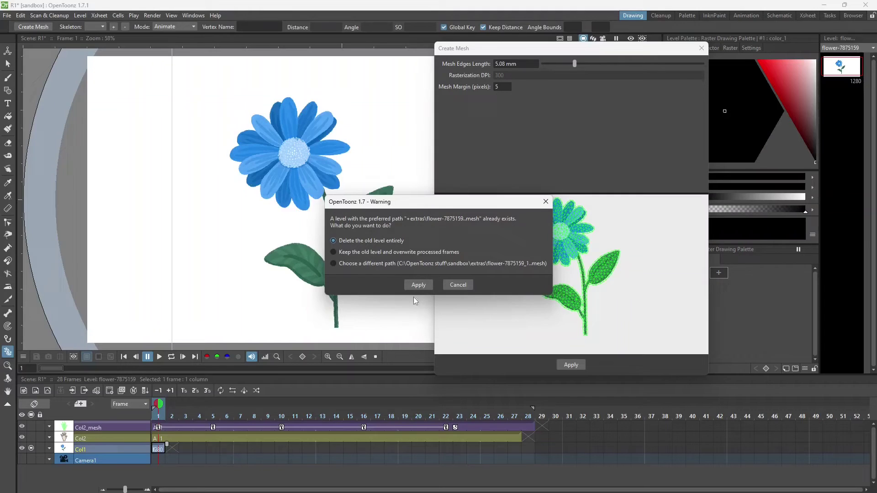
{"action": "left_click", "coordinate": [418, 284]}
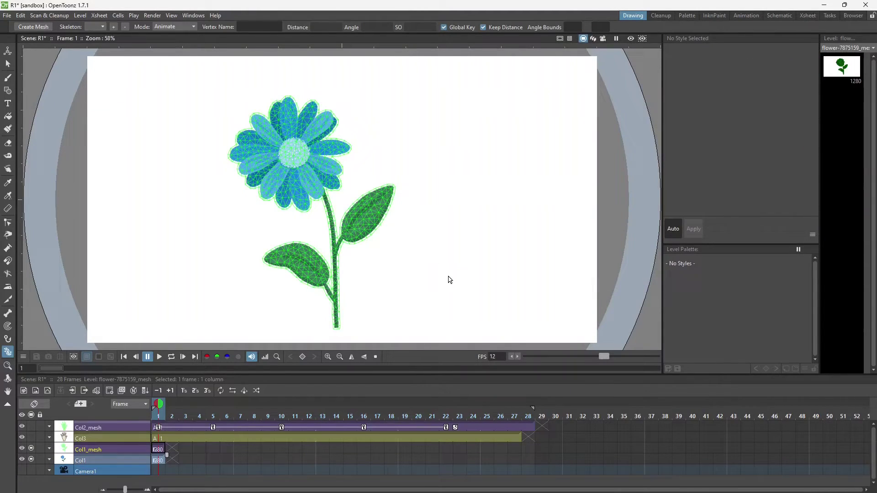
{"action": "left_click", "coordinate": [159, 452]}
- In Build Skeleton mode, place the root and stem joints, with a bone out to the left leaf tip
{"action": "left_click", "coordinate": [177, 26]}
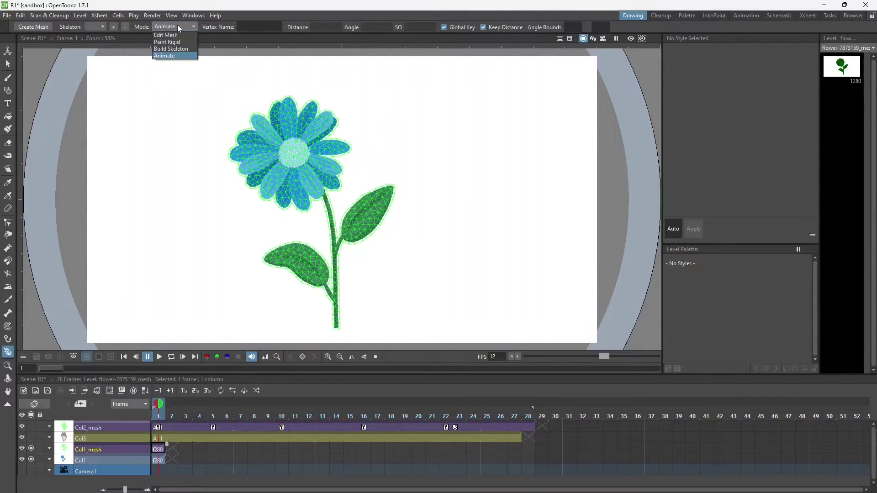
{"action": "left_click", "coordinate": [173, 49]}
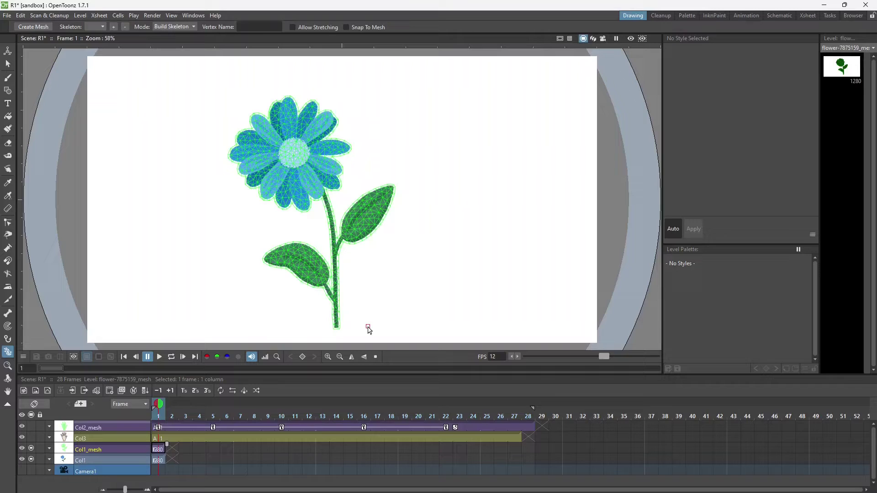
{"action": "left_click", "coordinate": [366, 326]}
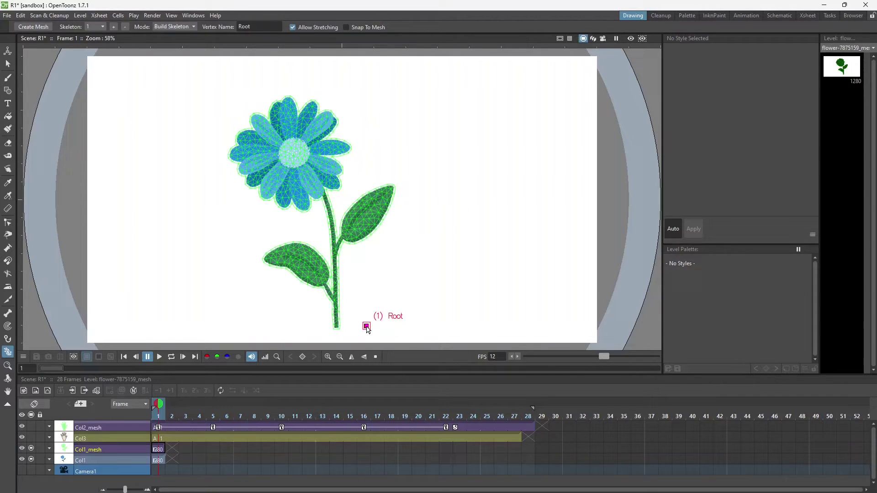
{"action": "left_click", "coordinate": [337, 326]}
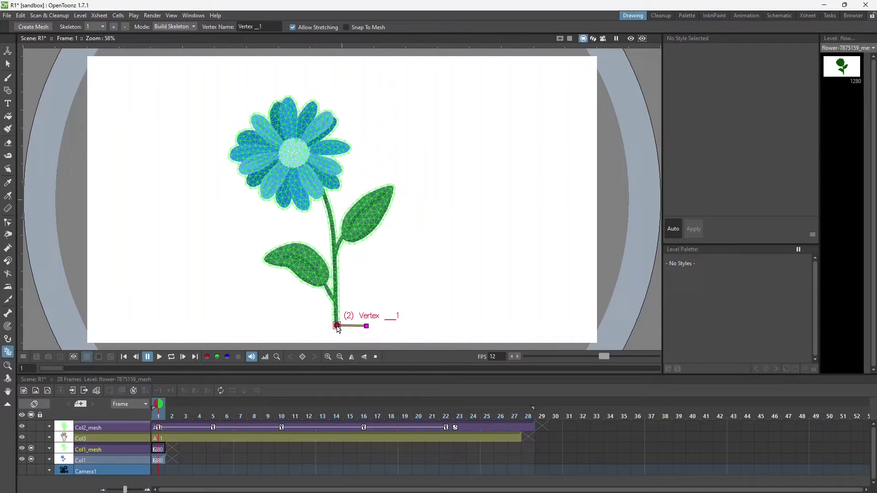
{"action": "left_click", "coordinate": [336, 300]}
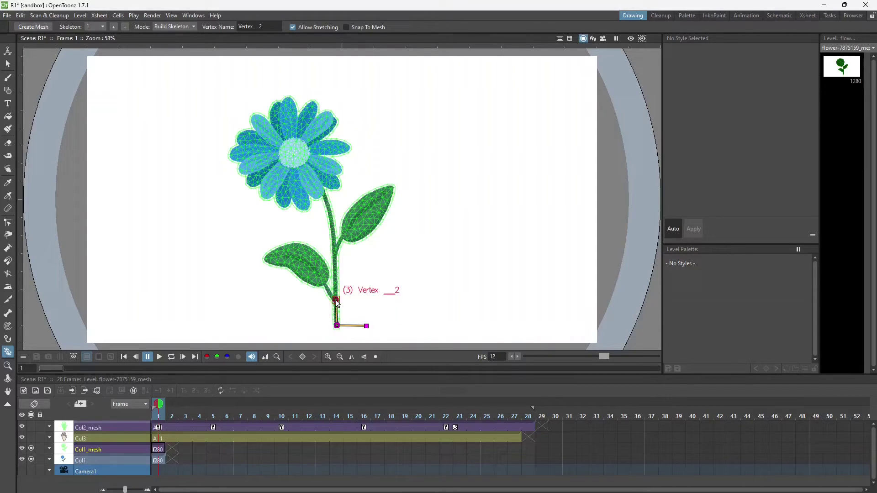
{"action": "left_click", "coordinate": [323, 282]}
{"action": "left_click", "coordinate": [283, 256]}
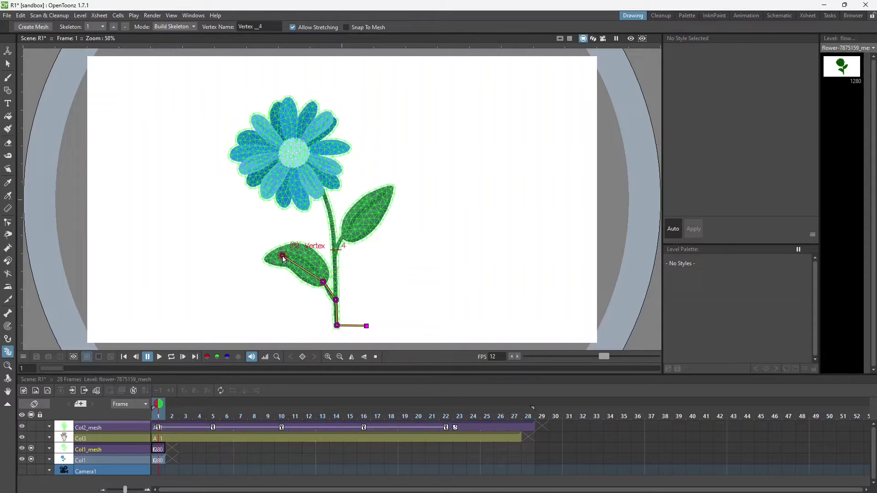
- Branch from the mid-stem joint further up the stem and out to the right leaf's tip
{"action": "left_click", "coordinate": [336, 300]}
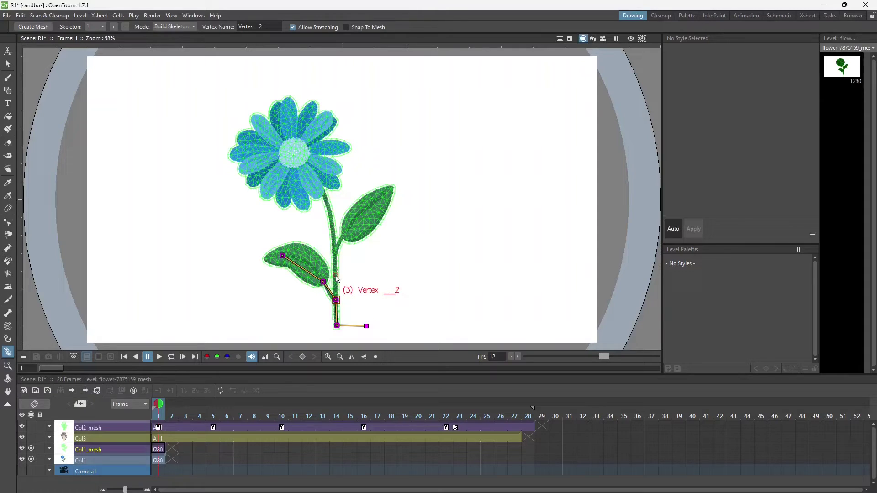
{"action": "left_click", "coordinate": [336, 275]}
{"action": "left_click", "coordinate": [335, 249]}
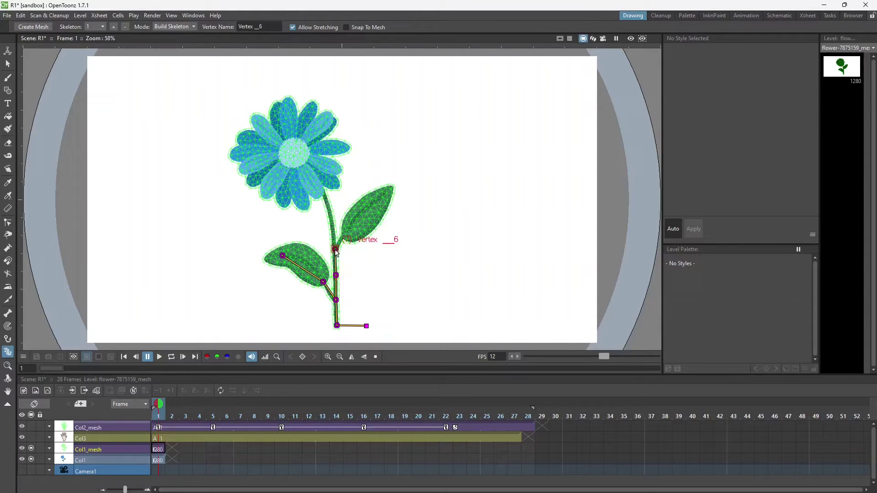
{"action": "left_click", "coordinate": [354, 226]}
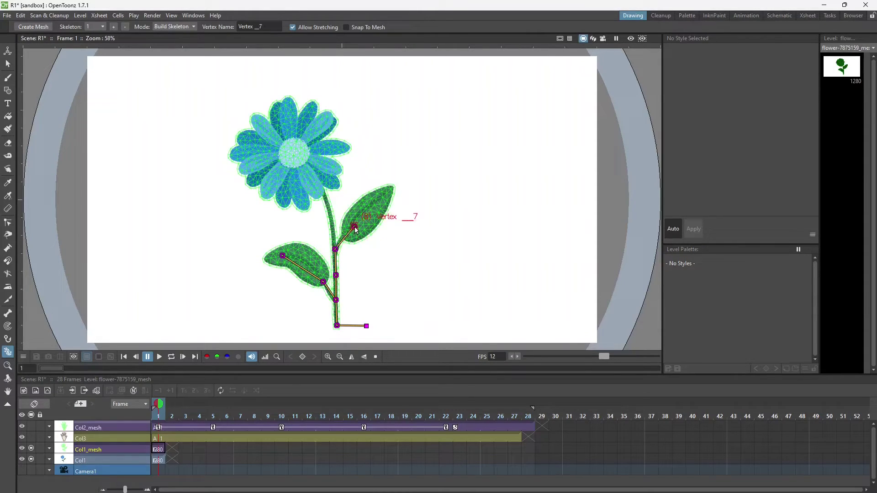
{"action": "left_click", "coordinate": [379, 202]}
- Extend the skeleton up the stem into the flower head, ending at its centre joint
{"action": "left_click", "coordinate": [335, 249]}
{"action": "left_click", "coordinate": [329, 210]}
{"action": "left_click", "coordinate": [313, 175]}
{"action": "left_click", "coordinate": [289, 148]}
{"action": "left_click", "coordinate": [325, 122]}
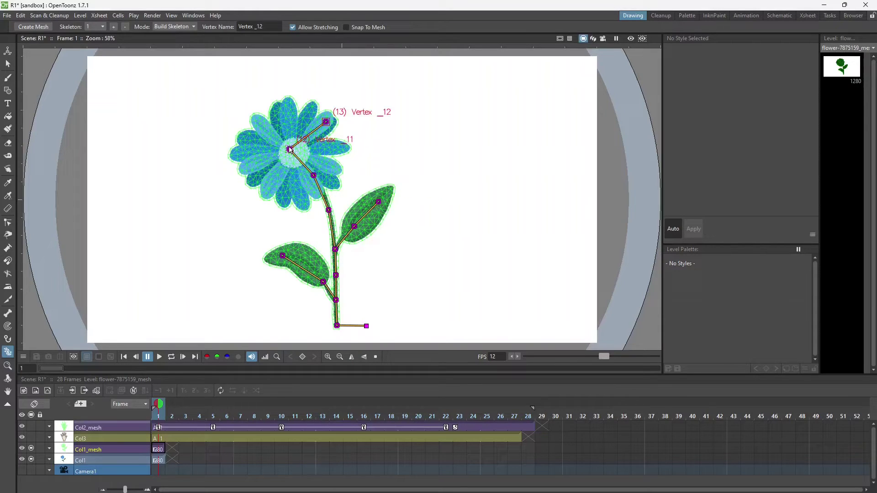
{"action": "left_click", "coordinate": [289, 149]}
- Add bones from the flower centre to the upper-left, left, lower and top petals
{"action": "left_click", "coordinate": [264, 124]}
{"action": "left_click", "coordinate": [289, 149]}
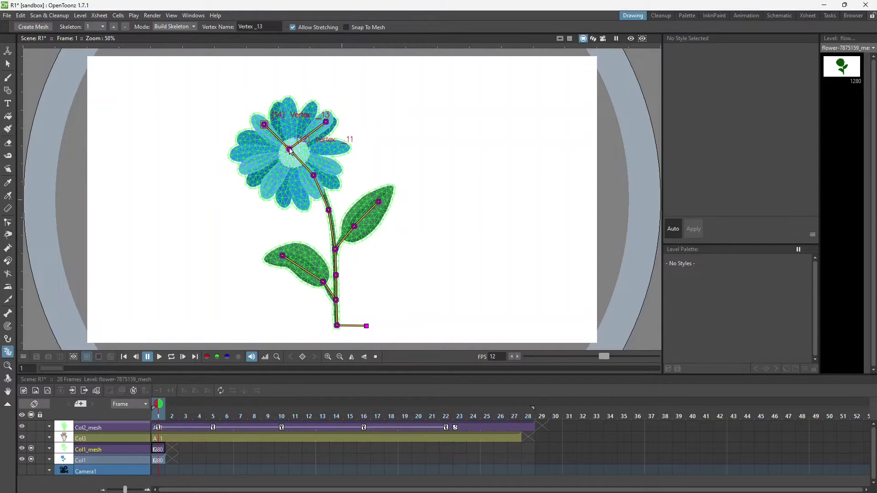
{"action": "left_click", "coordinate": [246, 159]}
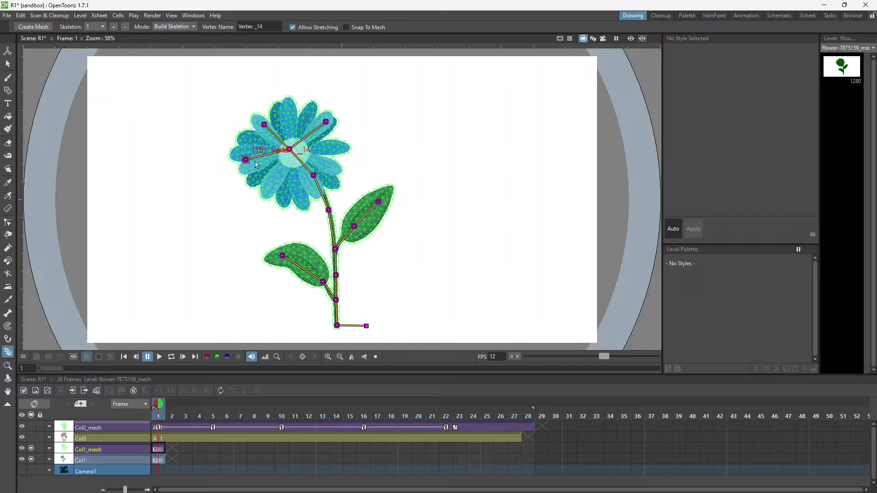
{"action": "left_click", "coordinate": [290, 149]}
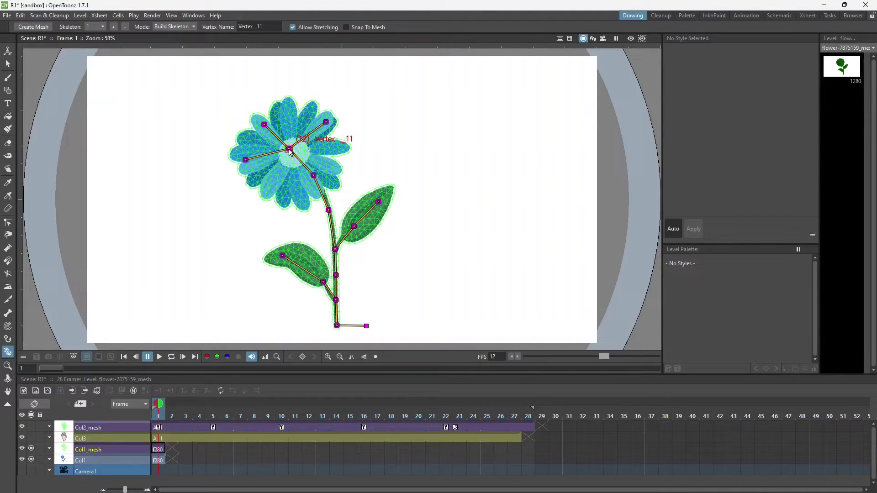
{"action": "left_click", "coordinate": [283, 189]}
{"action": "left_click", "coordinate": [290, 149]}
{"action": "left_click", "coordinate": [290, 112]}
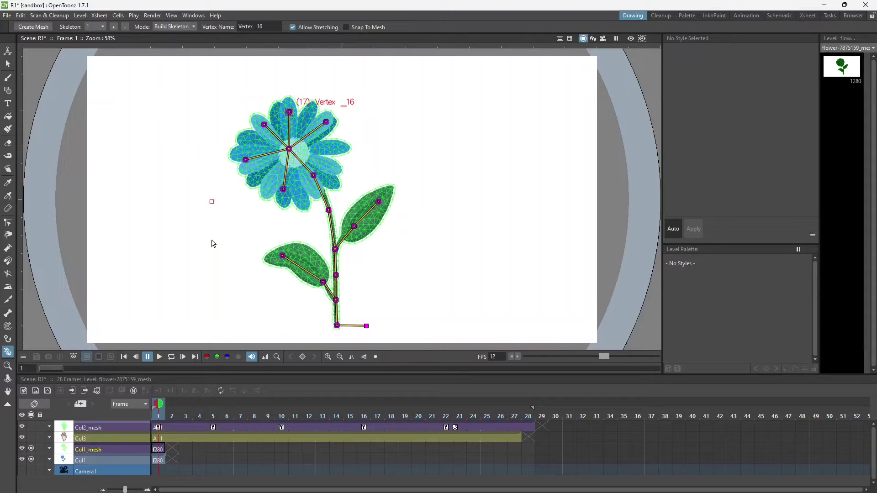
- Extend the Col1_mesh flower mesh column through frame 22
{"action": "left_click", "coordinate": [166, 449]}
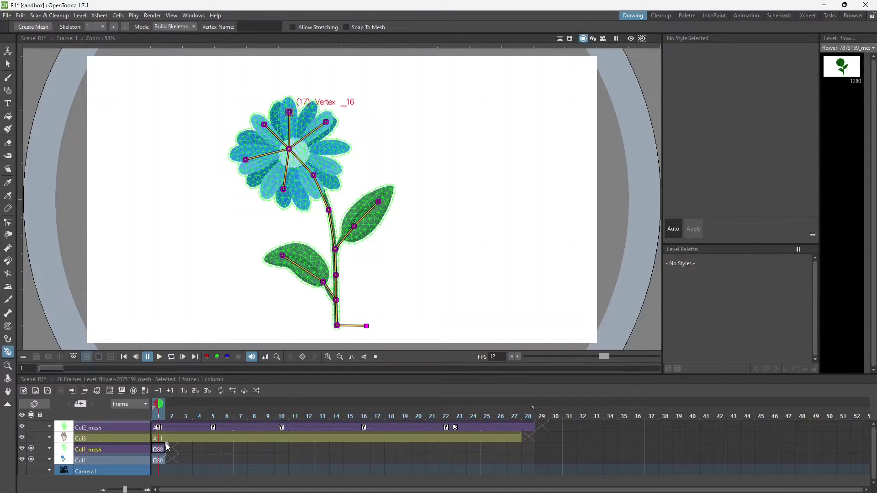
{"action": "left_click_drag", "start_coordinate": [167, 442], "coordinate": [349, 446]}
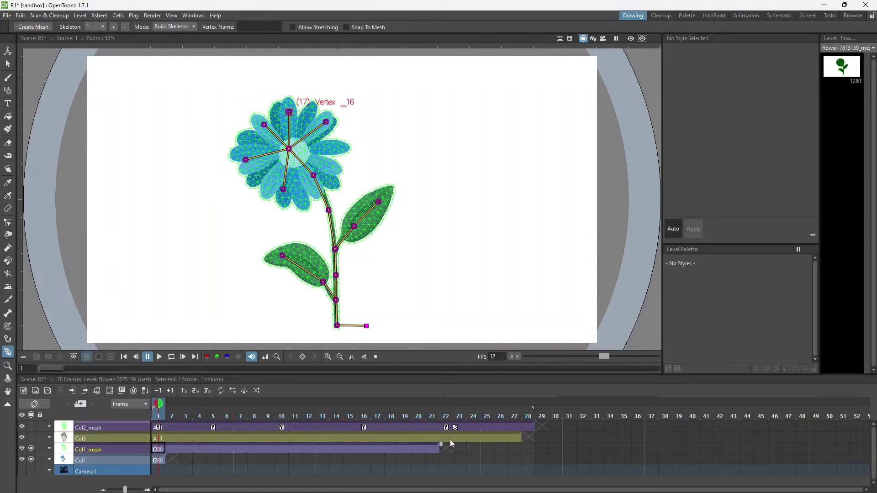
{"action": "left_click_drag", "start_coordinate": [456, 444], "coordinate": [455, 445]}
- Extend the Col1 flower image column to frame 22, then select Col1_mesh at frame 1
{"action": "left_click", "coordinate": [159, 461]}
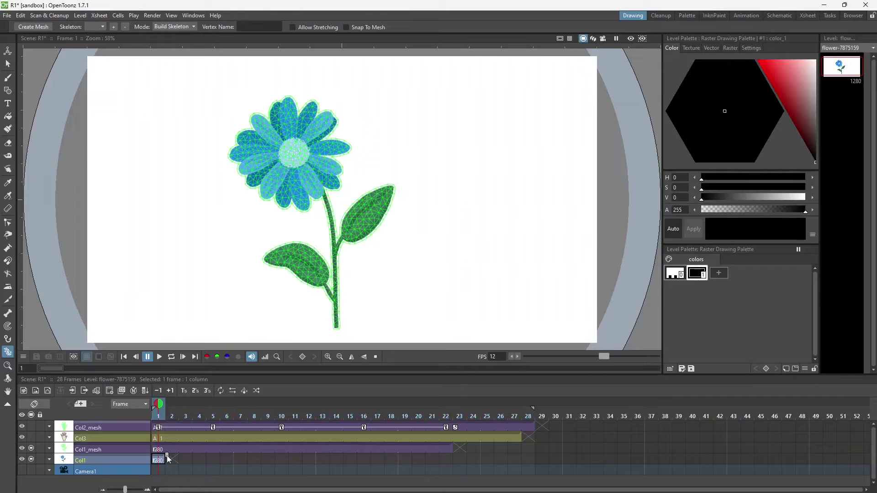
{"action": "left_click_drag", "start_coordinate": [167, 457], "coordinate": [343, 454]}
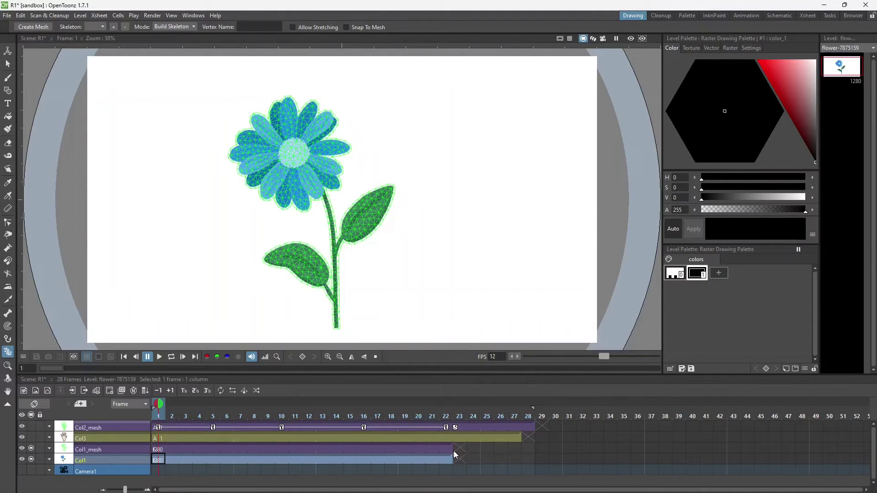
{"action": "left_click_drag", "start_coordinate": [454, 451], "coordinate": [453, 451]}
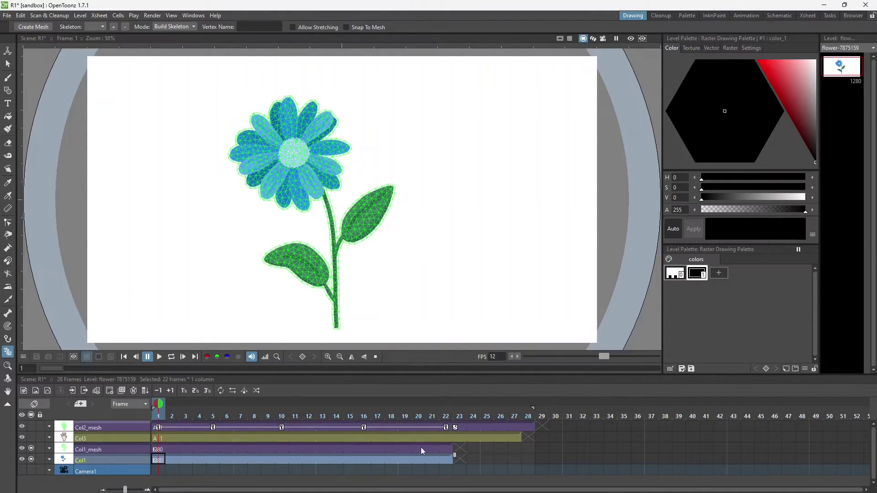
{"action": "left_click", "coordinate": [155, 450]}
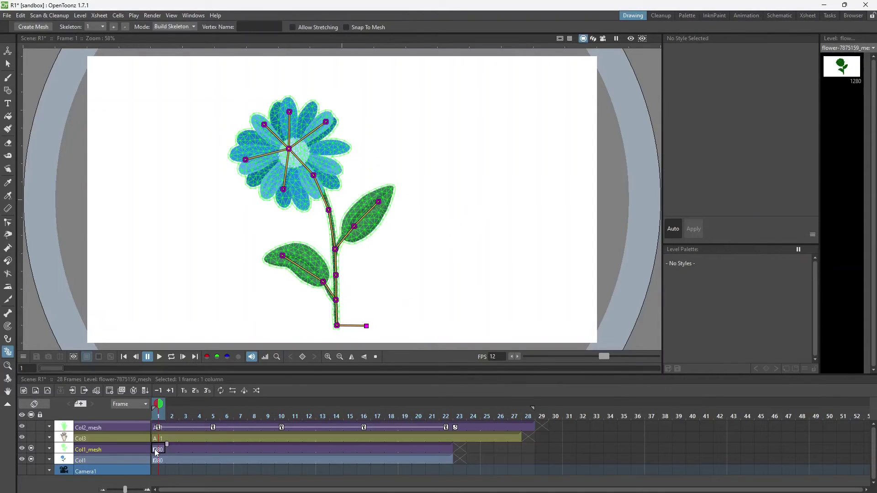
- Switch the skeleton to Animate mode and rotate the left leaf, right leaf and flower head at frame 1
{"action": "left_click", "coordinate": [185, 26]}
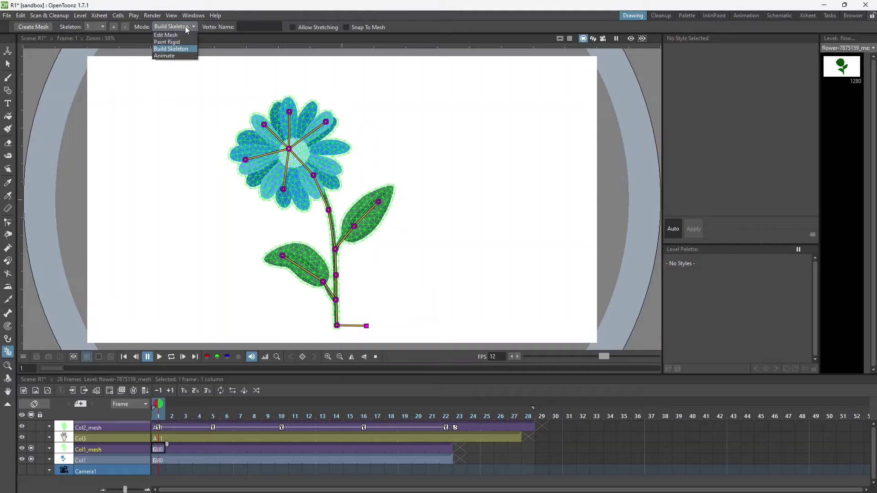
{"action": "left_click", "coordinate": [171, 59]}
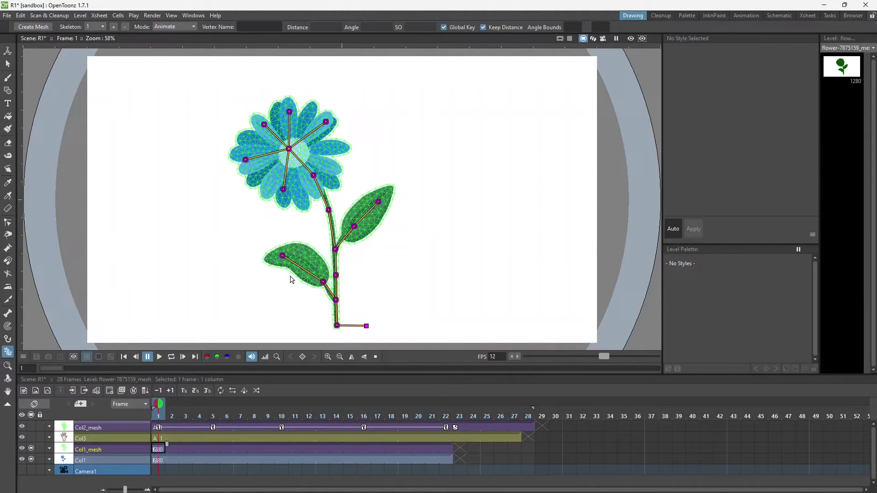
{"action": "left_click_drag", "start_coordinate": [283, 256], "coordinate": [287, 264]}
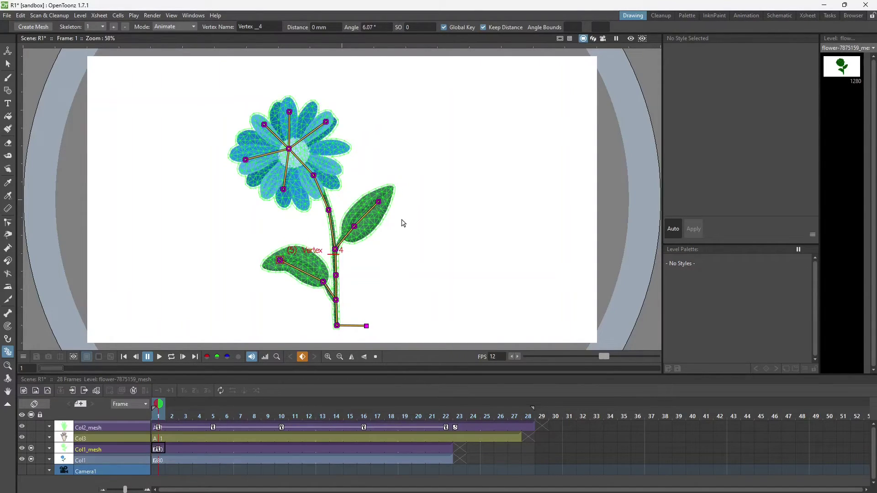
{"action": "left_click_drag", "start_coordinate": [381, 204], "coordinate": [381, 205]}
{"action": "mouse_move", "coordinate": [315, 177]}
{"action": "left_mouse_down"}
{"action": "mouse_move", "coordinate": [323, 175]}
{"action": "mouse_move", "coordinate": [316, 184]}
{"action": "left_mouse_up"}
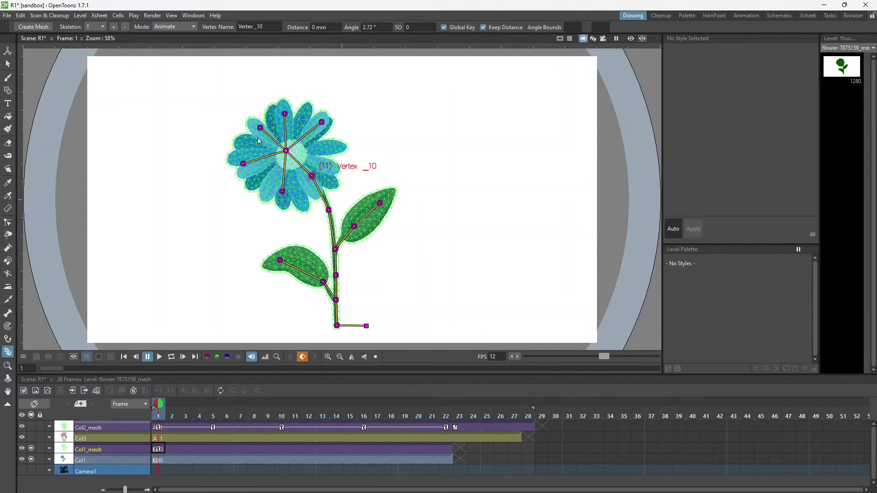
- Paint the upper stem below the flower head rigid with Paint Rigid, then return to Animate mode
{"action": "left_click", "coordinate": [192, 26]}
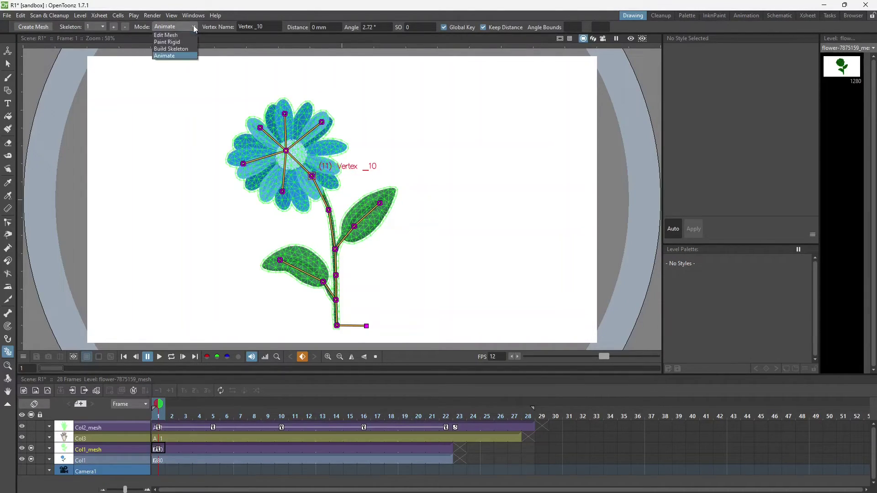
{"action": "left_click", "coordinate": [178, 42]}
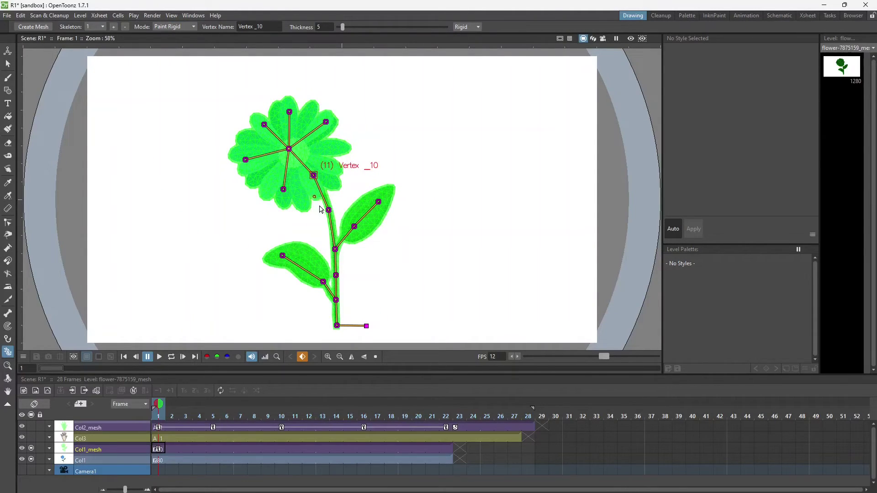
{"action": "mouse_move", "coordinate": [328, 208]}
{"action": "left_mouse_down"}
{"action": "mouse_move", "coordinate": [323, 196]}
{"action": "mouse_move", "coordinate": [332, 233]}
{"action": "left_mouse_up"}
{"action": "left_click", "coordinate": [176, 26]}
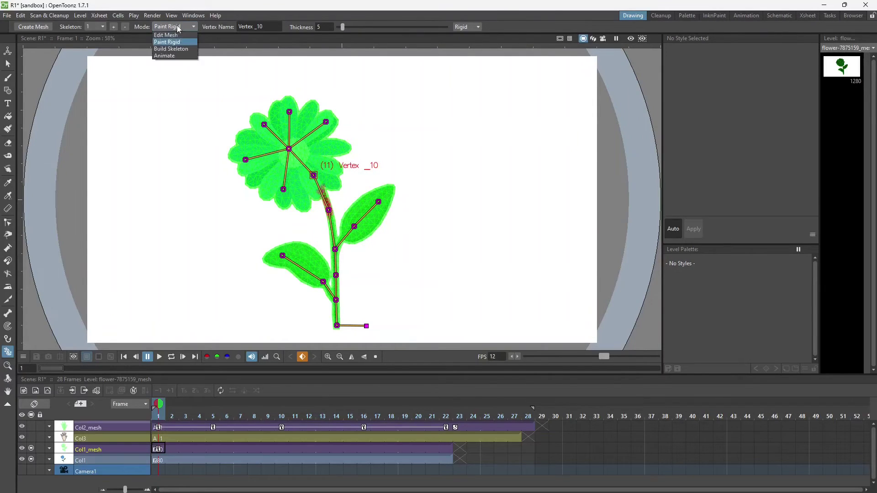
{"action": "left_click", "coordinate": [175, 58]}
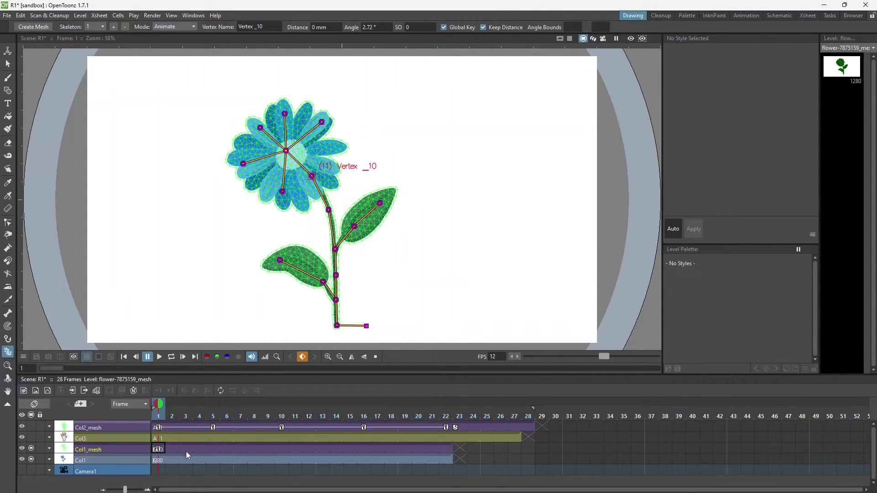
- Pose the right leaf and flower head at frame 5, and both leaves at frame 10
{"action": "left_click", "coordinate": [212, 448]}
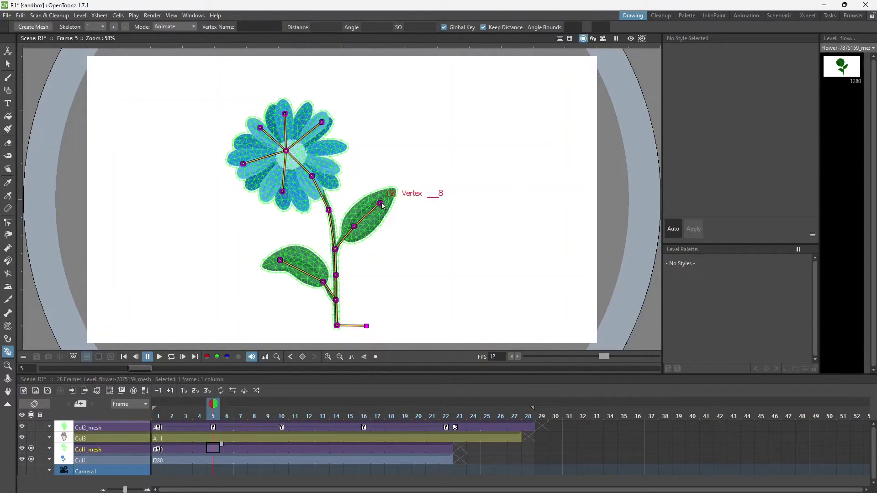
{"action": "left_click_drag", "start_coordinate": [380, 204], "coordinate": [388, 215]}
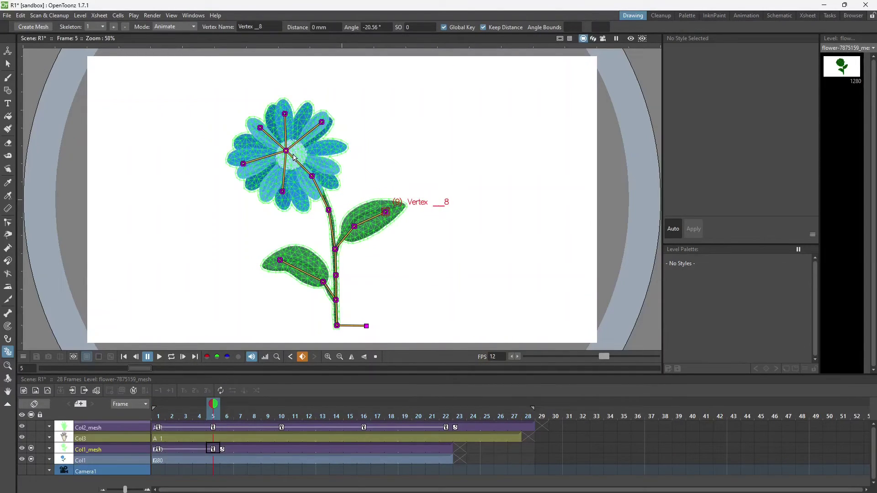
{"action": "left_click_drag", "start_coordinate": [287, 153], "coordinate": [308, 145]}
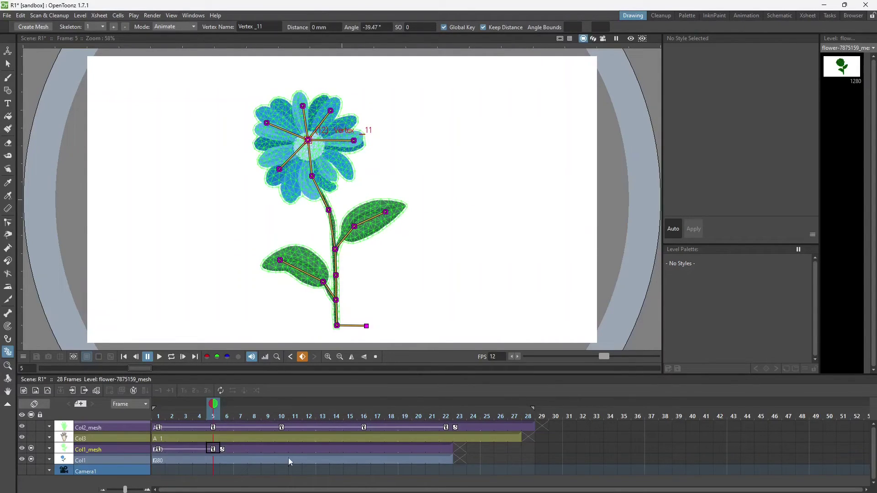
{"action": "left_click", "coordinate": [280, 448]}
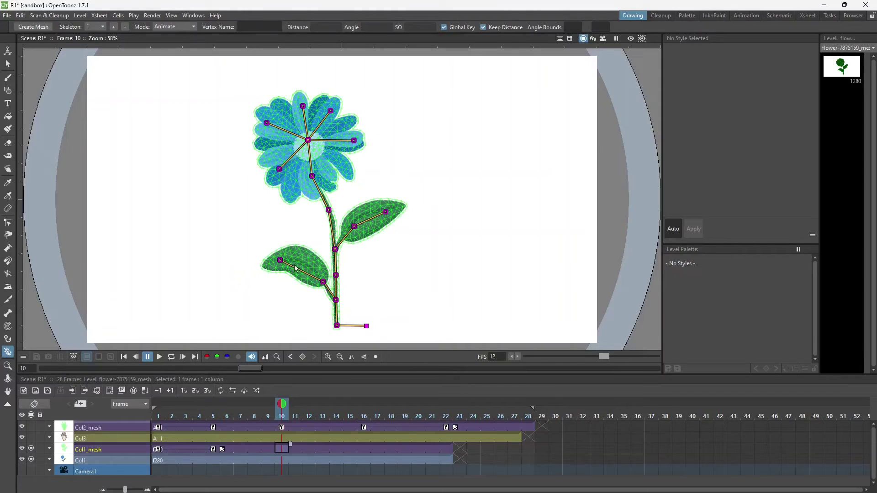
{"action": "left_click_drag", "start_coordinate": [281, 260], "coordinate": [322, 227]}
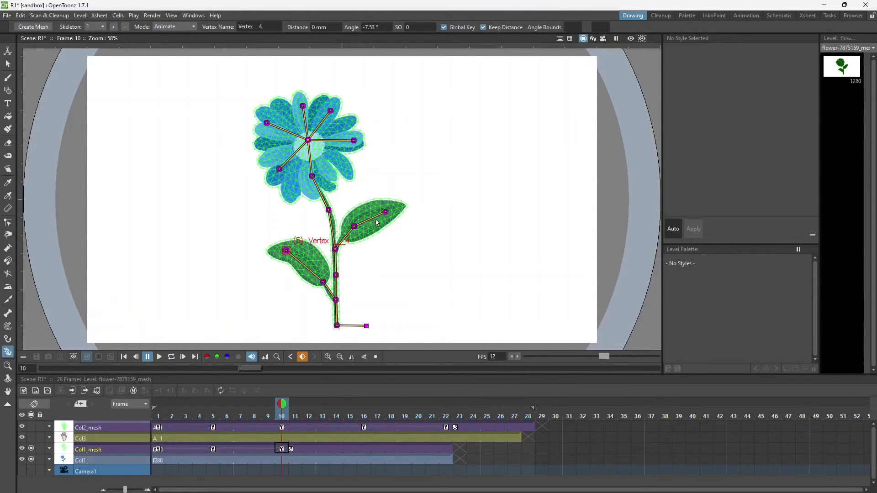
{"action": "left_click_drag", "start_coordinate": [386, 213], "coordinate": [389, 220]}
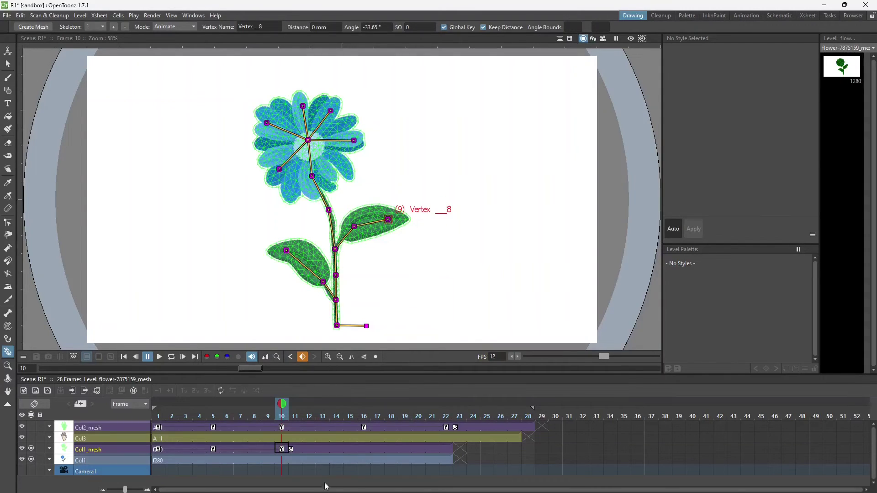
- At frame 14, tilt the flower head clockwise on the upper stem
{"action": "left_click", "coordinate": [340, 448]}
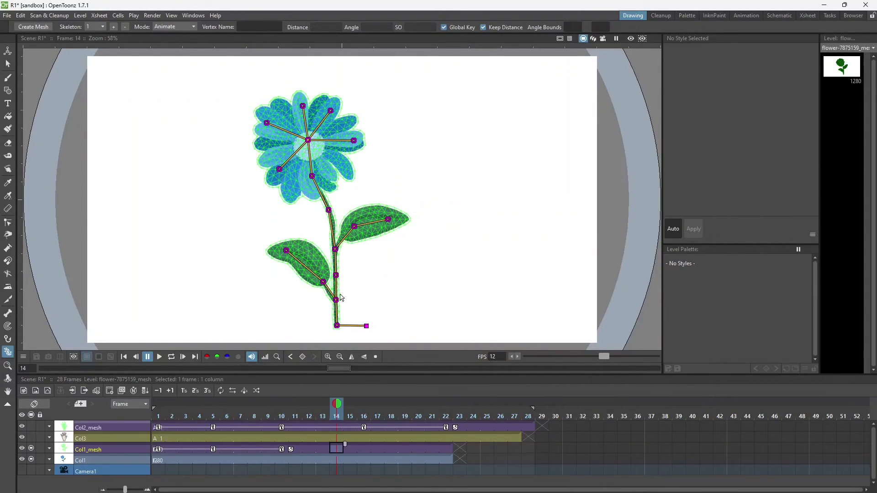
{"action": "left_click_drag", "start_coordinate": [329, 210], "coordinate": [333, 210]}
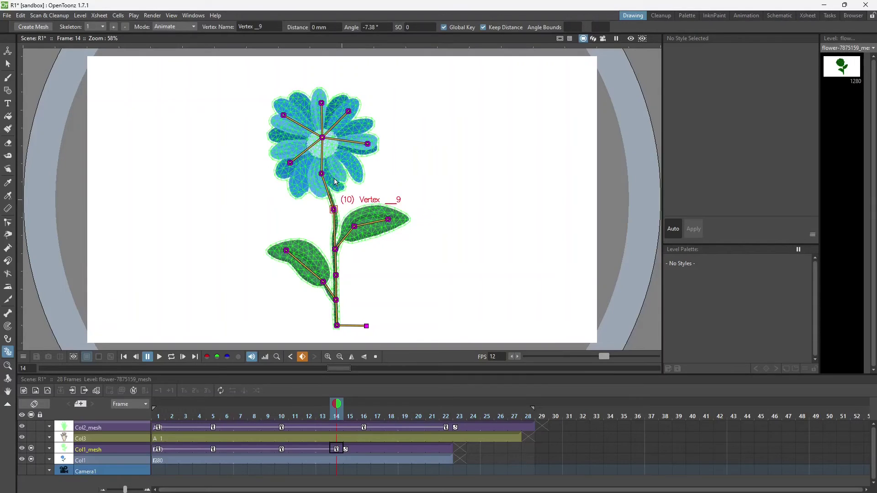
{"action": "left_click", "coordinate": [322, 174]}
{"action": "left_click_drag", "start_coordinate": [322, 175], "coordinate": [330, 172]}
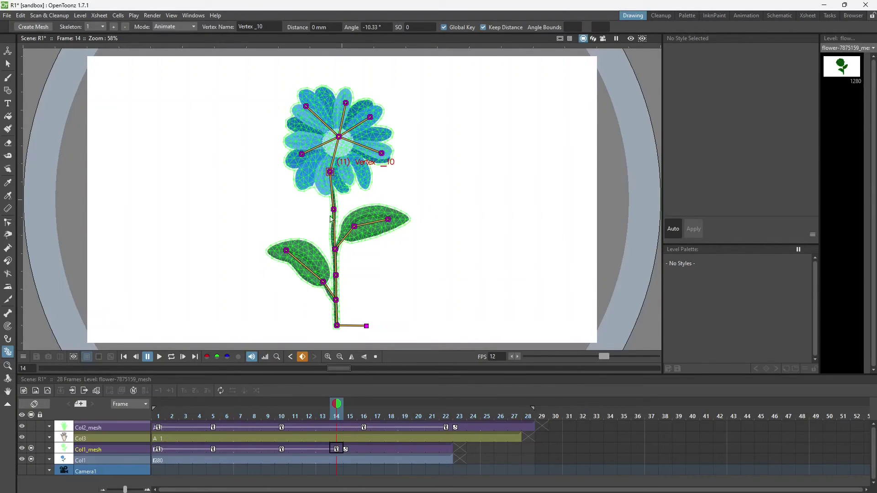
- Rotate the right leaf and lift the left leaf at frame 18, then turn the head right at frame 22
{"action": "left_click", "coordinate": [391, 448]}
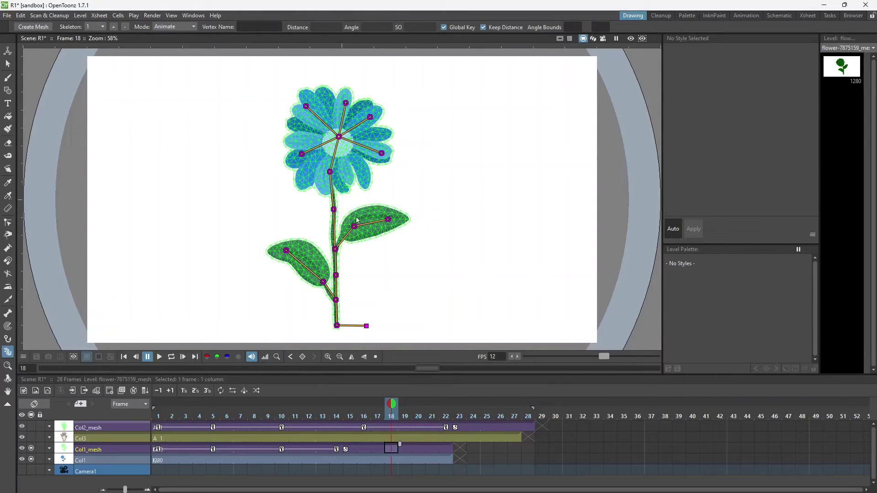
{"action": "left_click_drag", "start_coordinate": [354, 227], "coordinate": [340, 209]}
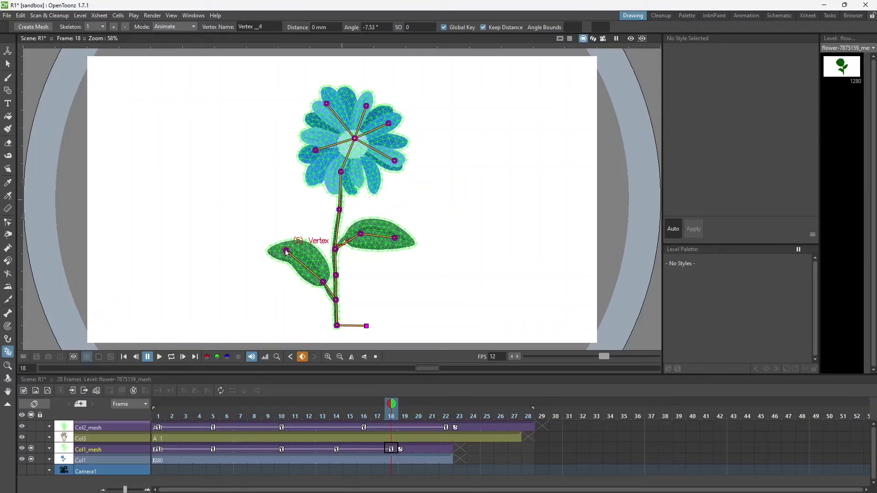
{"action": "left_click_drag", "start_coordinate": [286, 251], "coordinate": [289, 247]}
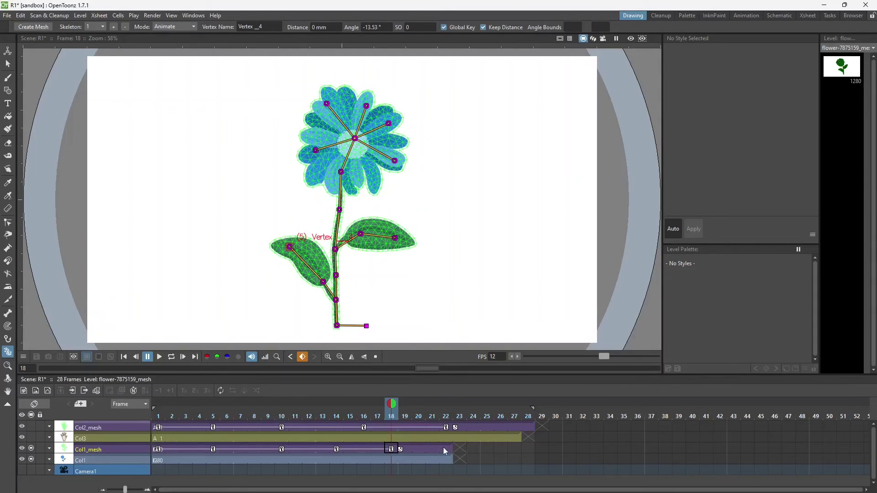
{"action": "left_click", "coordinate": [443, 448]}
{"action": "left_click_drag", "start_coordinate": [341, 172], "coordinate": [348, 173]}
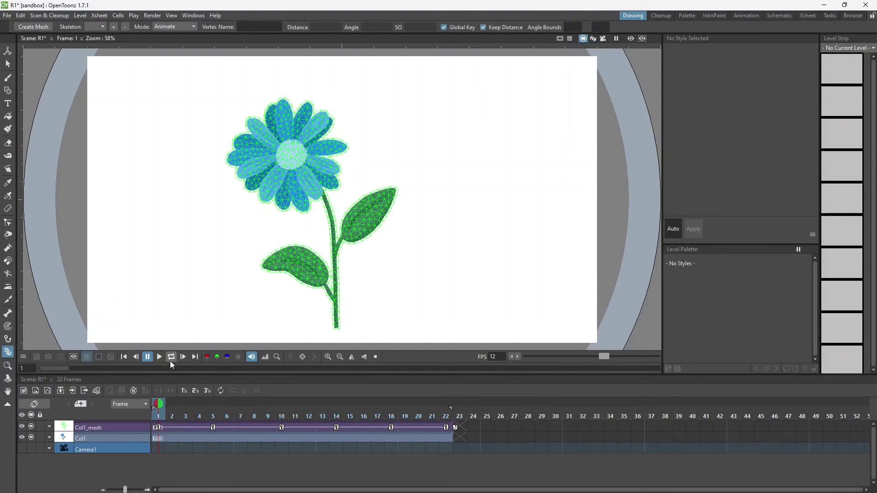
- Start looped playback of the 22-frame flower animation
{"action": "left_click", "coordinate": [172, 358]}
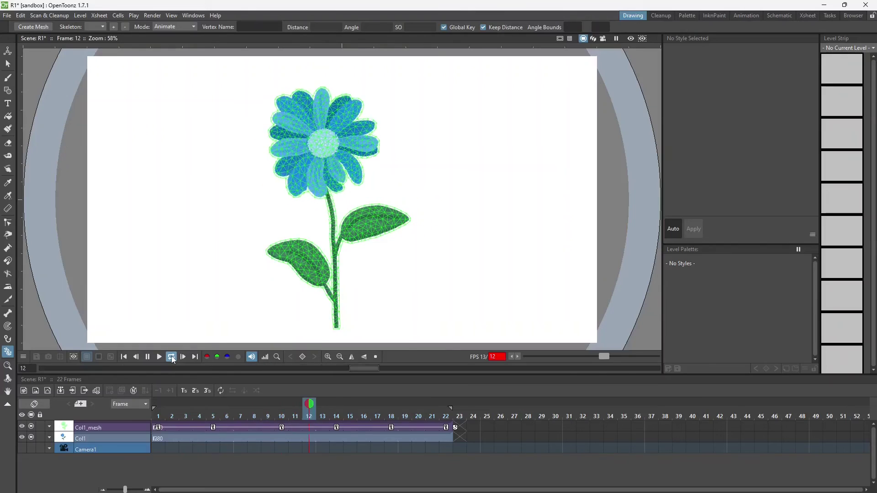